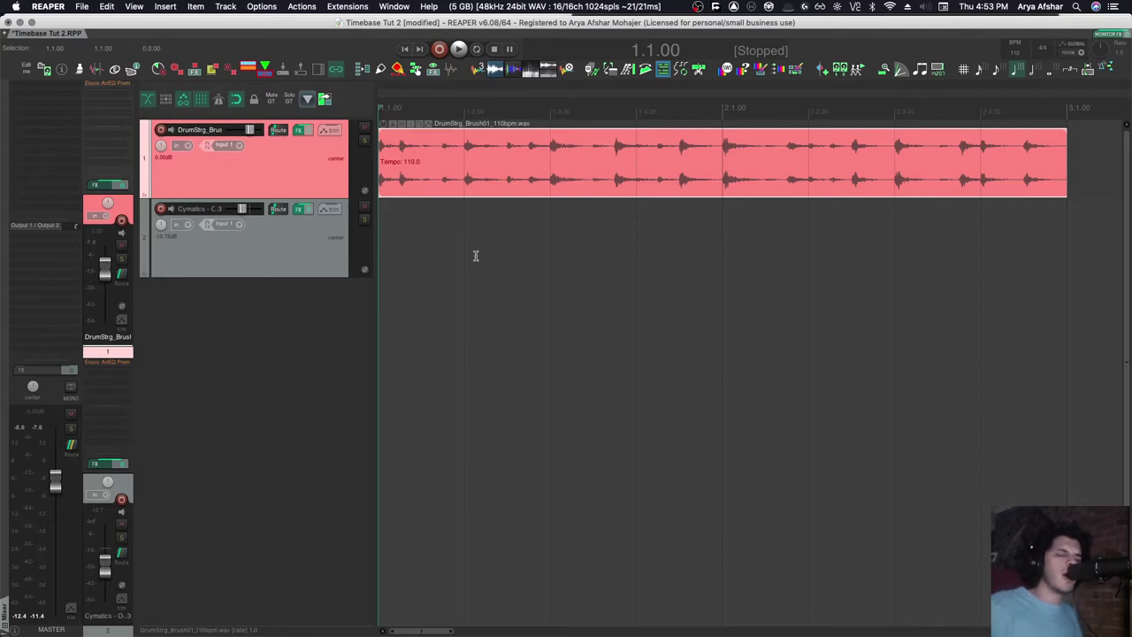
Play the drum loop on track 1 through its two bars and stop playback.
{"action": "double_click", "coordinate": [491, 175]}
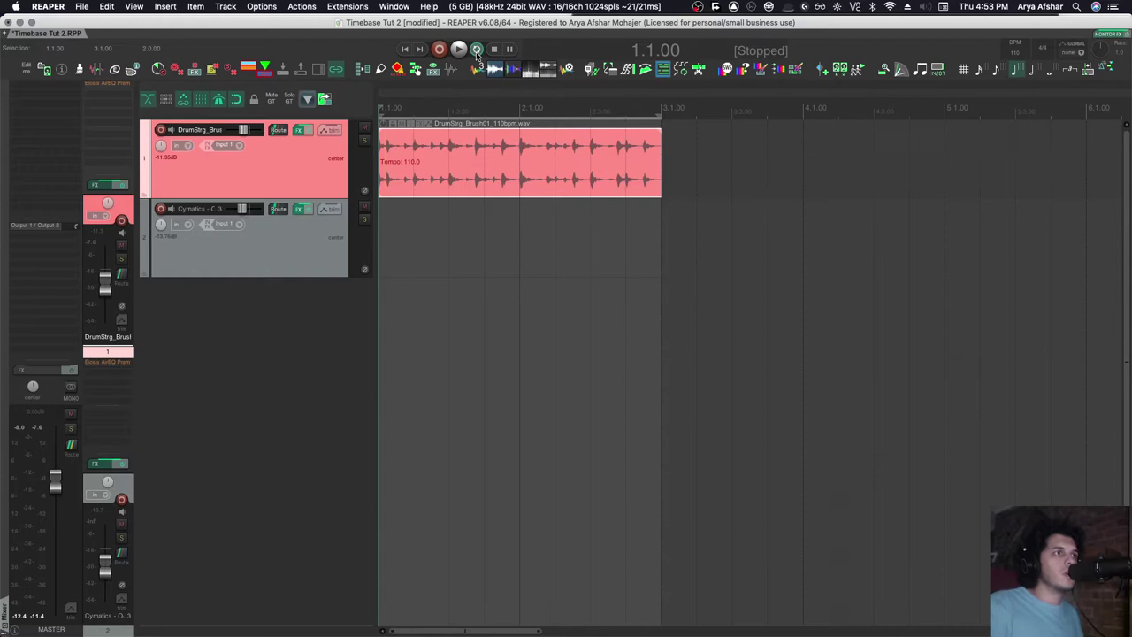
{"action": "key", "text": "space"}
{"action": "scroll", "coordinate": [545, 384], "scroll_direction": "up", "scroll_amount": 3}
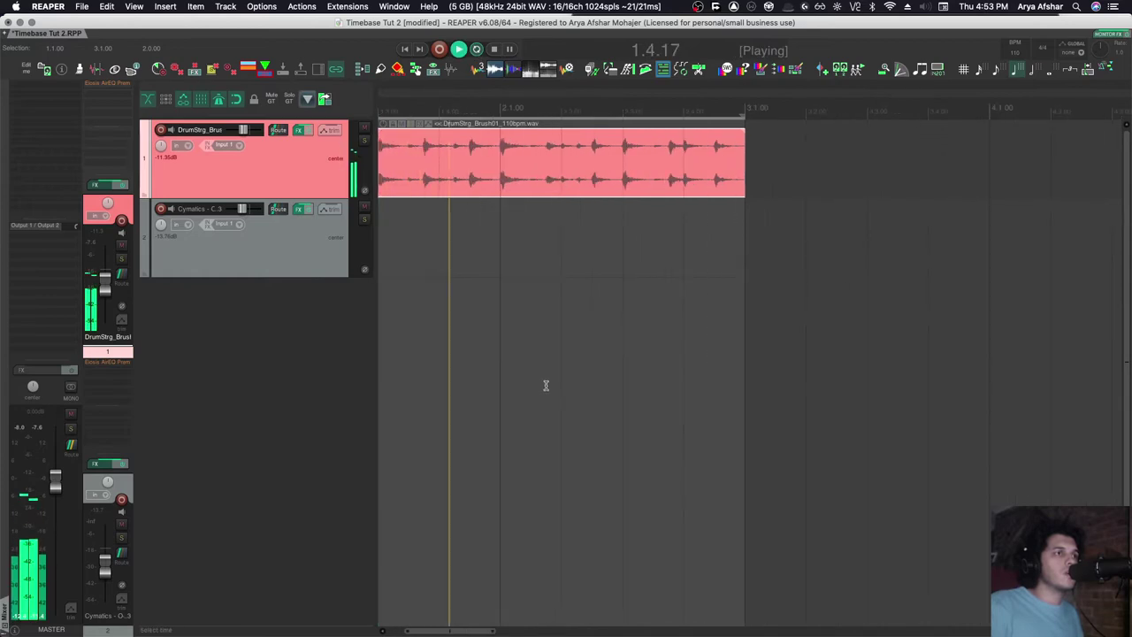
{"action": "scroll", "coordinate": [548, 386], "scroll_direction": "up", "scroll_amount": 1}
{"action": "scroll", "coordinate": [550, 386], "scroll_direction": "left", "scroll_amount": 3}
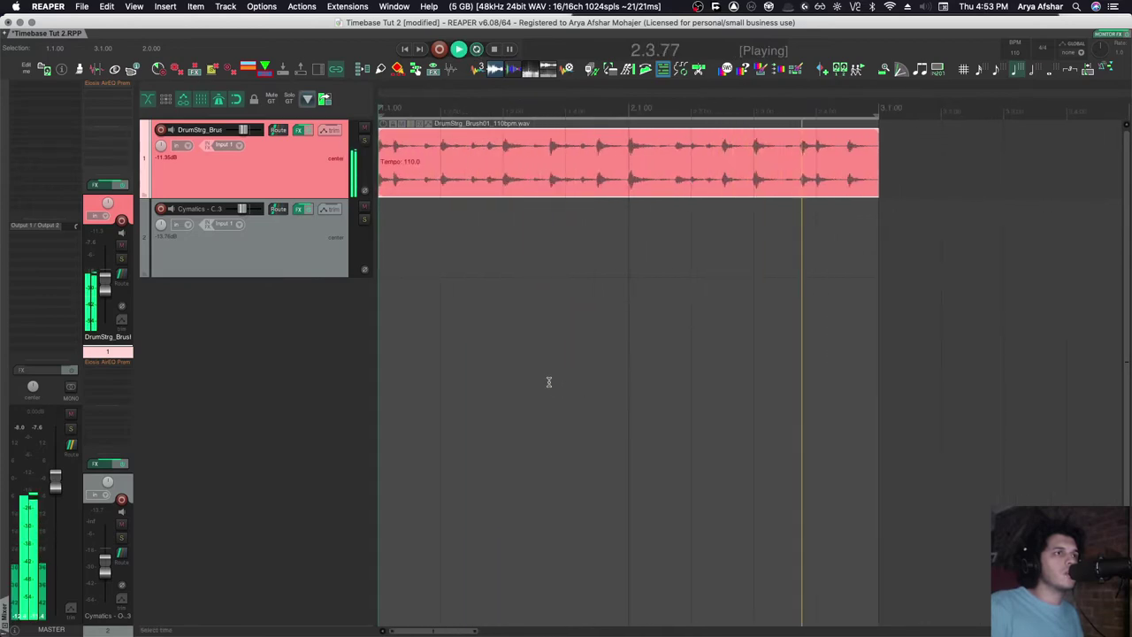
{"action": "key", "text": "space"}
Extend the looped drum item on track 1 so that it repeats up to bar 19.
{"action": "scroll", "coordinate": [634, 301], "scroll_direction": "down", "scroll_amount": 5}
{"action": "left_click_drag", "start_coordinate": [480, 185], "coordinate": [889, 185]}
{"action": "scroll", "coordinate": [610, 212], "scroll_direction": "down", "scroll_amount": 6}
{"action": "left_click_drag", "start_coordinate": [461, 185], "coordinate": [541, 186]}
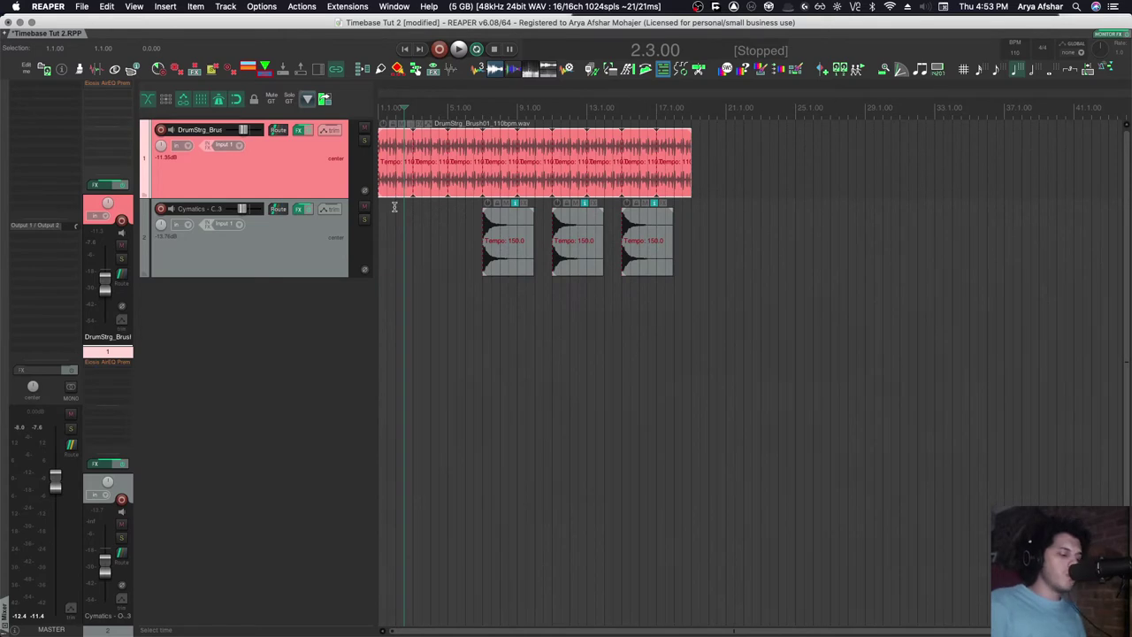
In the drum item's properties, choose Beats (position, length, rate) as the item timebase.
{"action": "key", "text": "F2"}
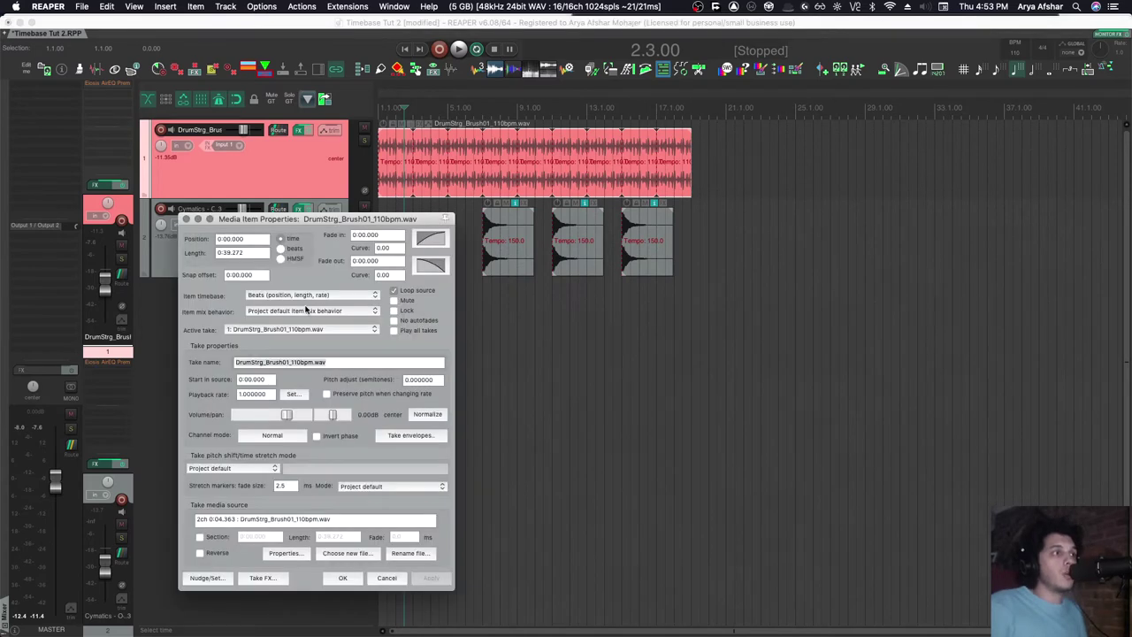
{"action": "left_click", "coordinate": [276, 295]}
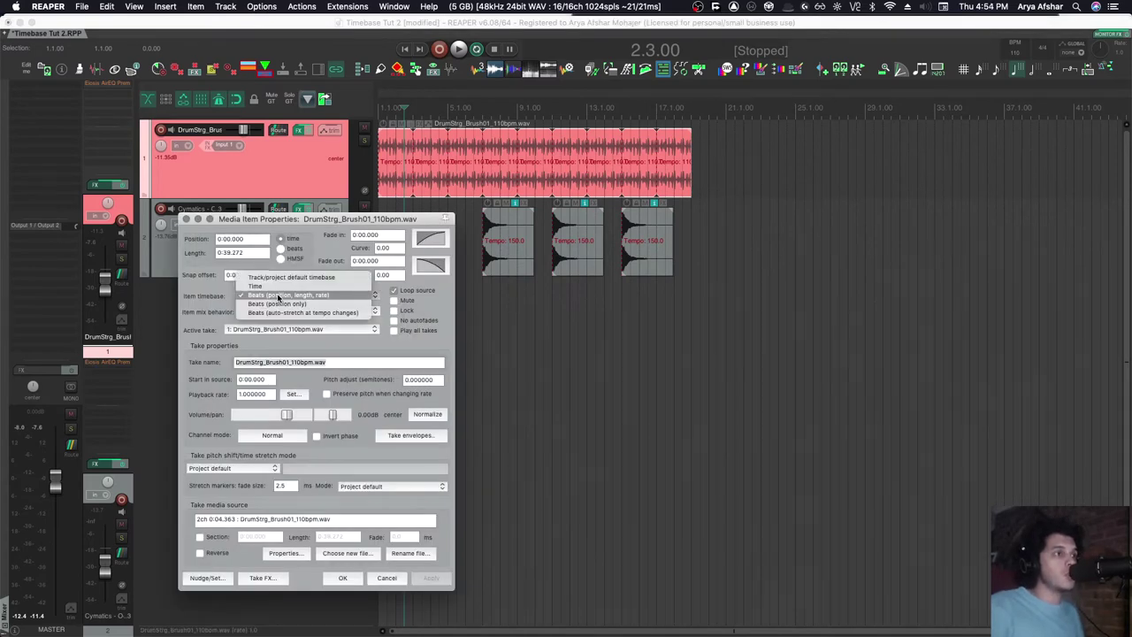
{"action": "left_click", "coordinate": [280, 298]}
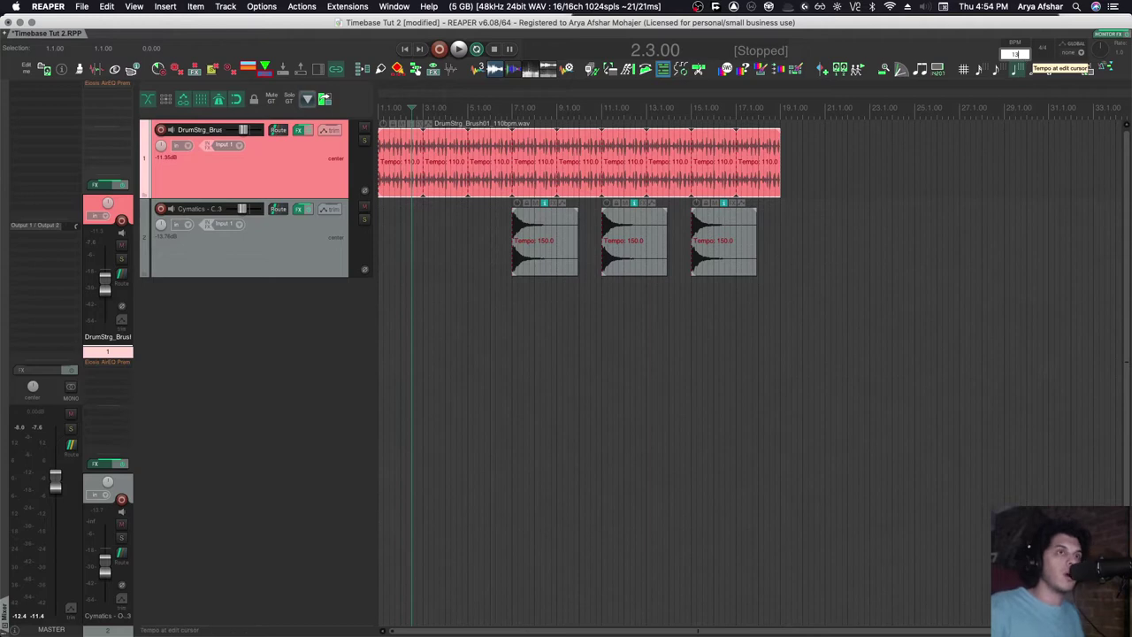
Set the project tempo to 130 BPM and examine how the drum item lines up with the grid.
{"action": "key", "text": "Return"}
{"action": "scroll", "coordinate": [444, 127], "scroll_direction": "up", "scroll_amount": 5}
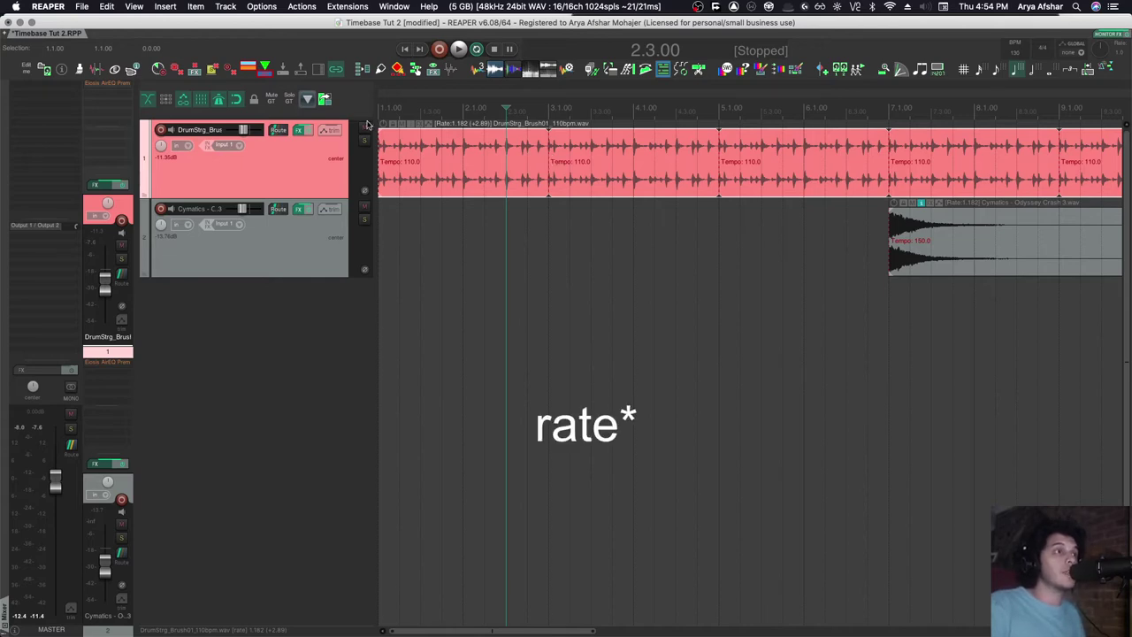
{"action": "scroll", "coordinate": [510, 191], "scroll_direction": "down", "scroll_amount": 5}
{"action": "scroll", "coordinate": [638, 134], "scroll_direction": "up", "scroll_amount": 4}
{"action": "scroll", "coordinate": [636, 134], "scroll_direction": "down", "scroll_amount": 7}
{"action": "scroll", "coordinate": [430, 161], "scroll_direction": "up", "scroll_amount": 7}
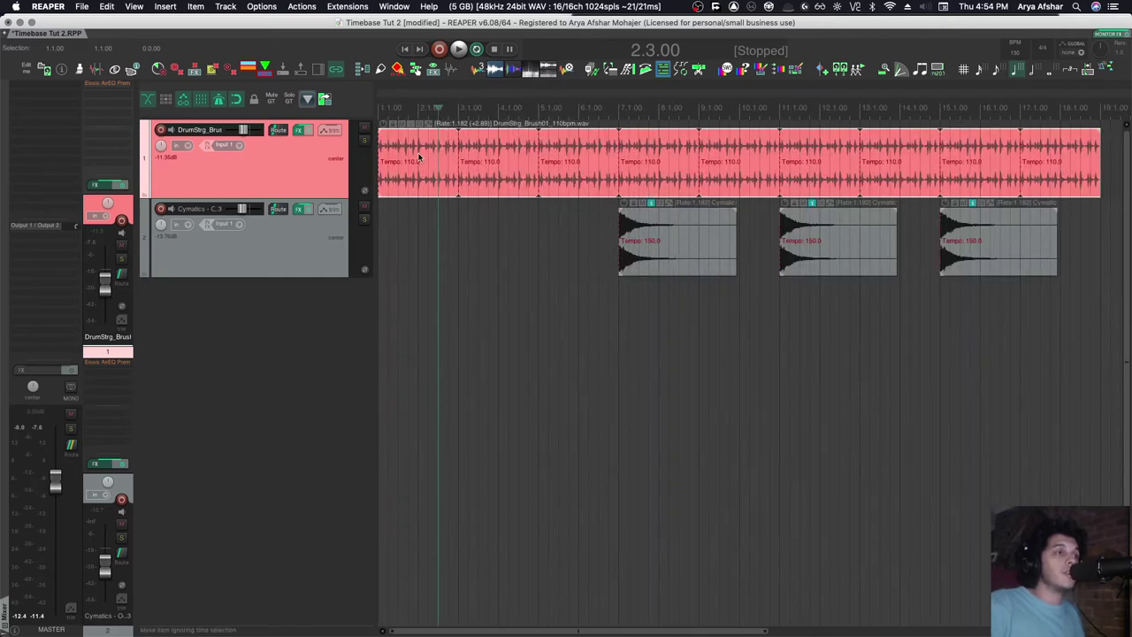
Set the project tempo to 200 BPM and inspect the drum item from its end back to its start.
{"action": "left_click", "coordinate": [1015, 54]}
{"action": "type", "text": "200"}
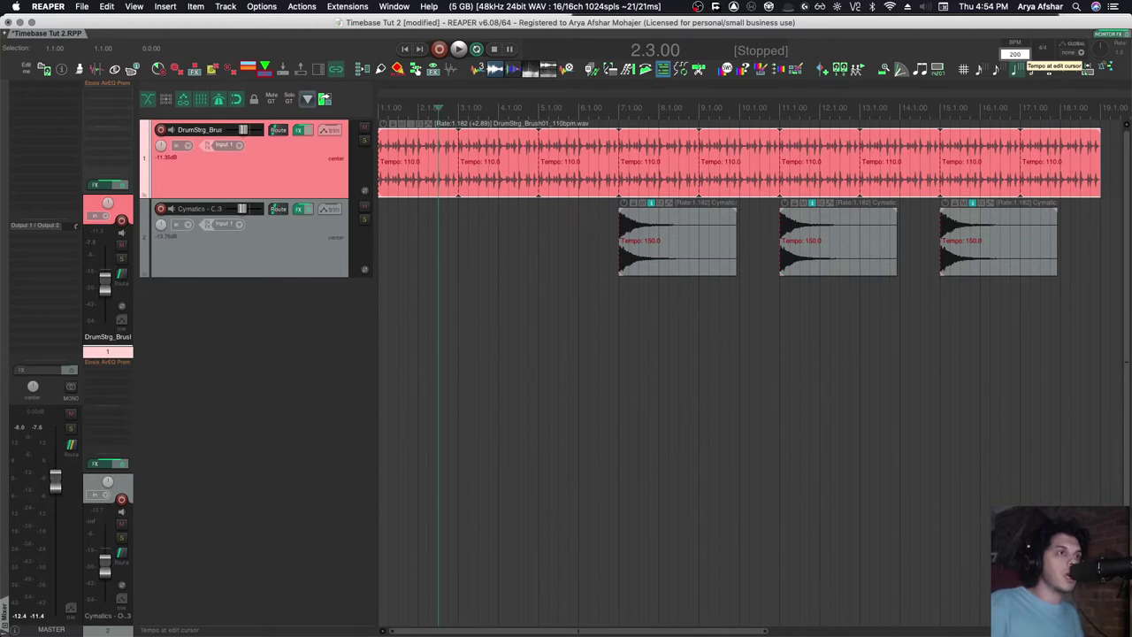
{"action": "key", "text": "Return"}
{"action": "scroll", "coordinate": [466, 169], "scroll_direction": "up", "scroll_amount": 4}
{"action": "scroll", "coordinate": [433, 191], "scroll_direction": "down", "scroll_amount": 6}
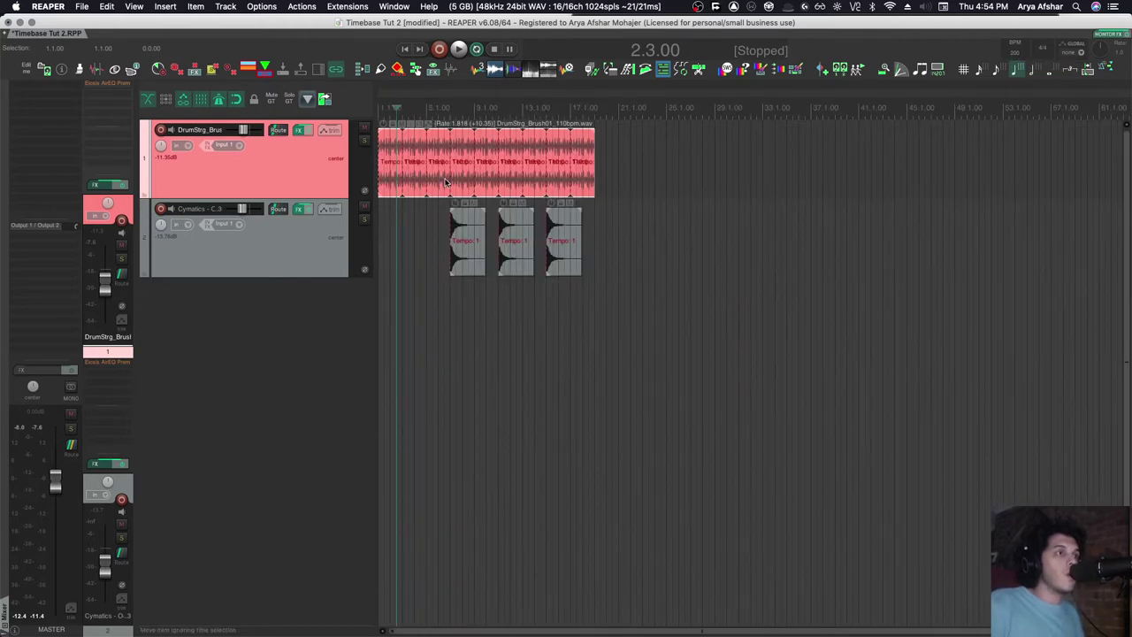
{"action": "scroll", "coordinate": [604, 152], "scroll_direction": "up", "scroll_amount": 5}
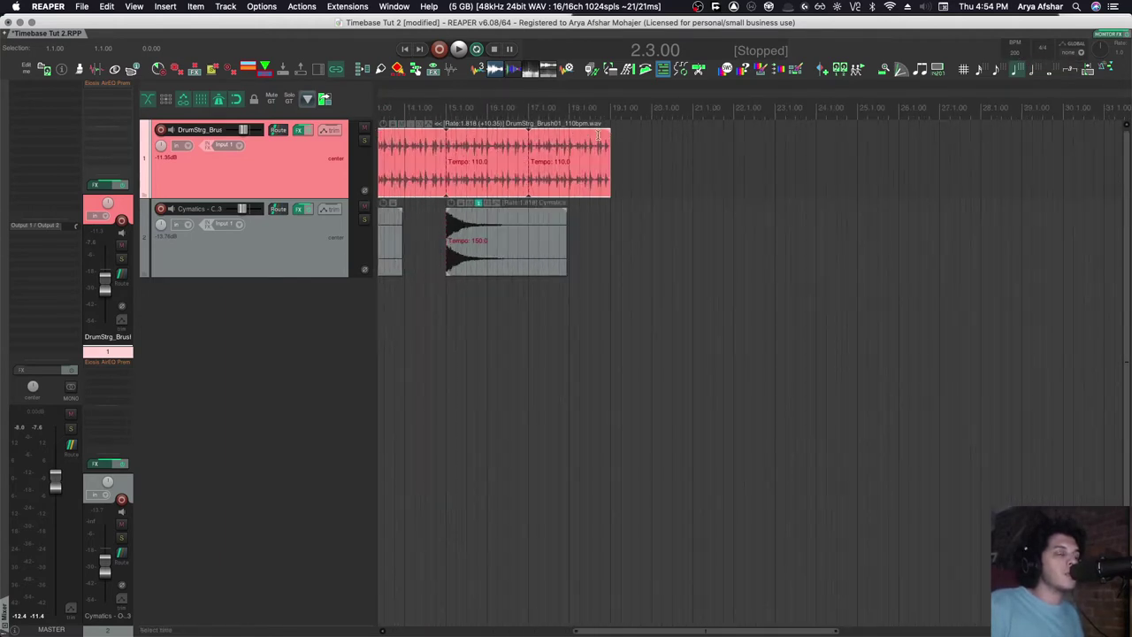
{"action": "scroll", "coordinate": [600, 150], "scroll_direction": "left", "scroll_amount": 10}
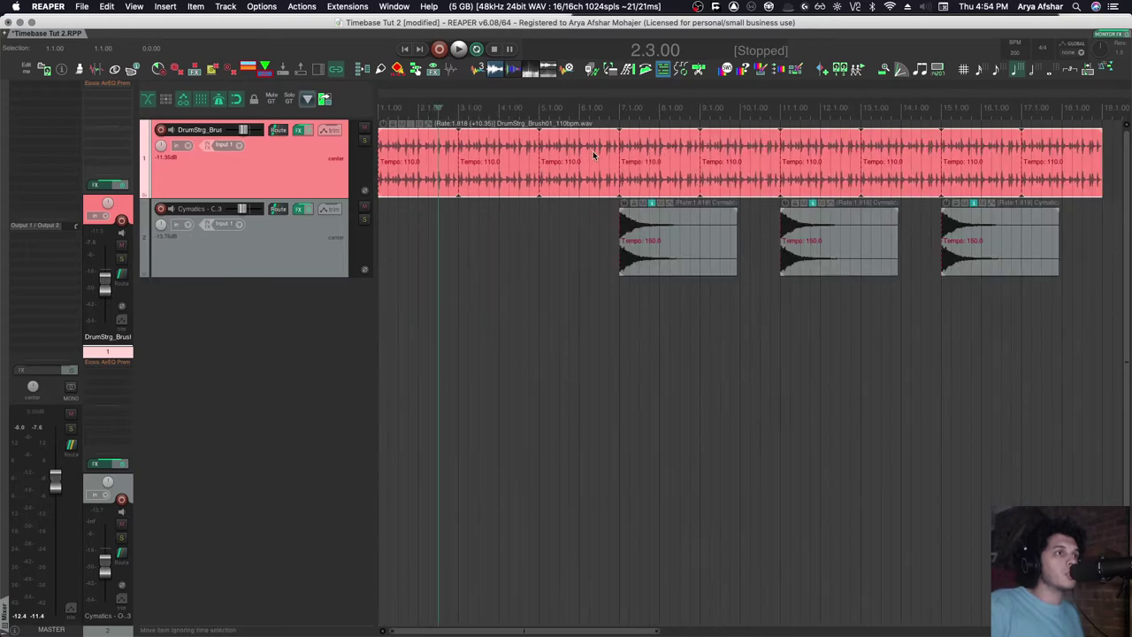
Review the item timebase options in the drum item's properties and close them without changes.
{"action": "double_click", "coordinate": [418, 166]}
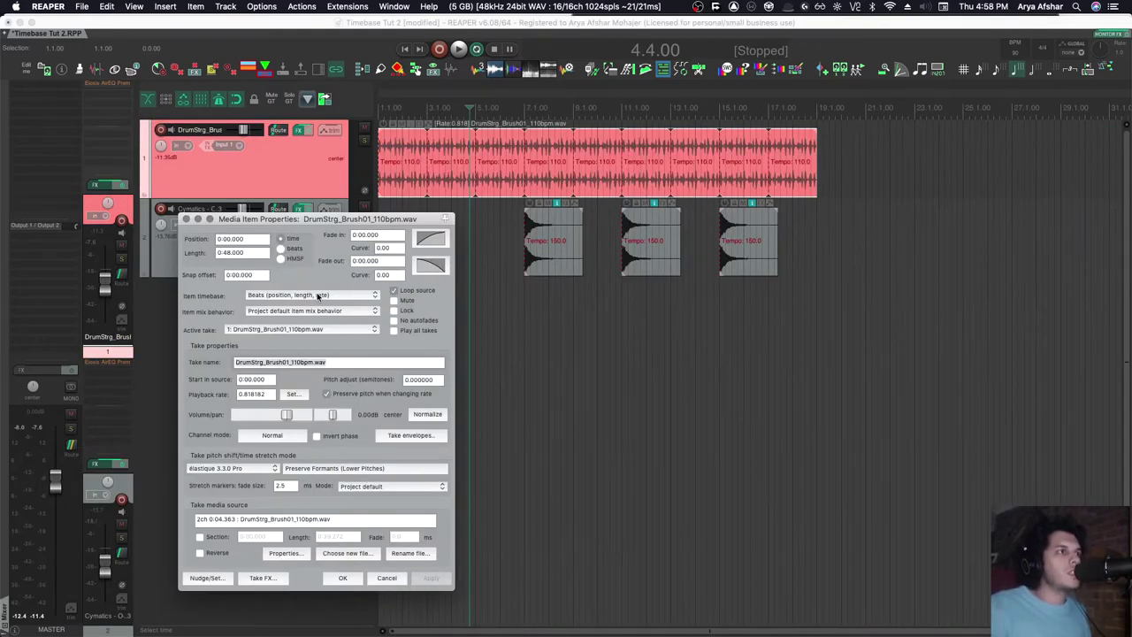
{"action": "left_click", "coordinate": [318, 297]}
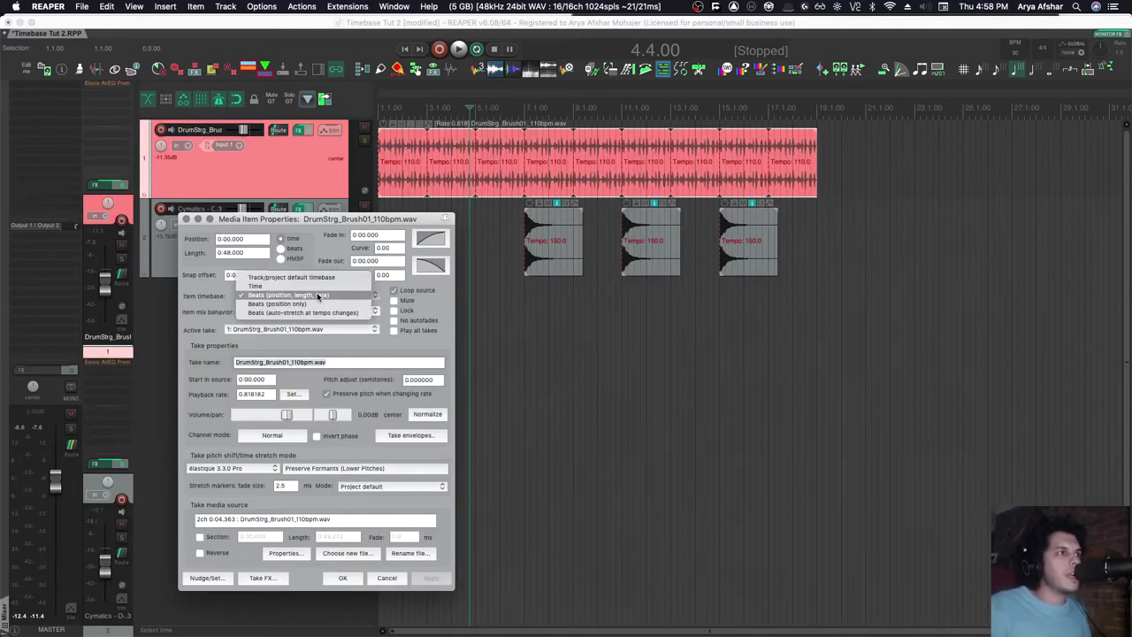
{"action": "left_click", "coordinate": [677, 475]}
{"action": "left_click", "coordinate": [187, 220]}
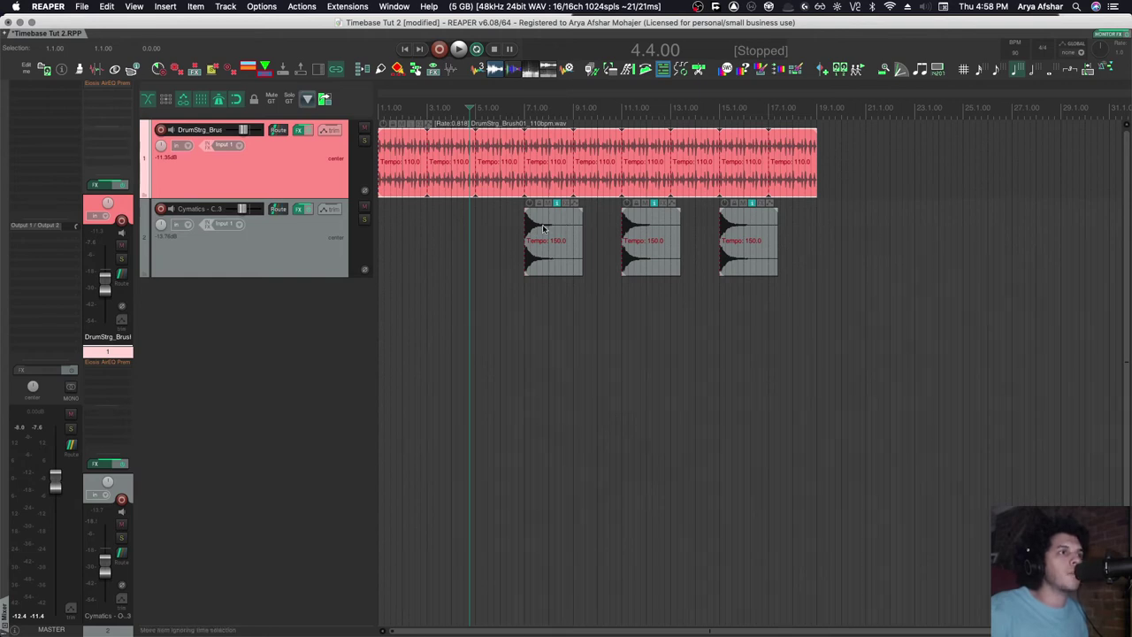
Play the project from just before the first crash on track 2 and stop after the crash has sounded.
{"action": "left_click", "coordinate": [512, 217]}
{"action": "key", "text": "space"}
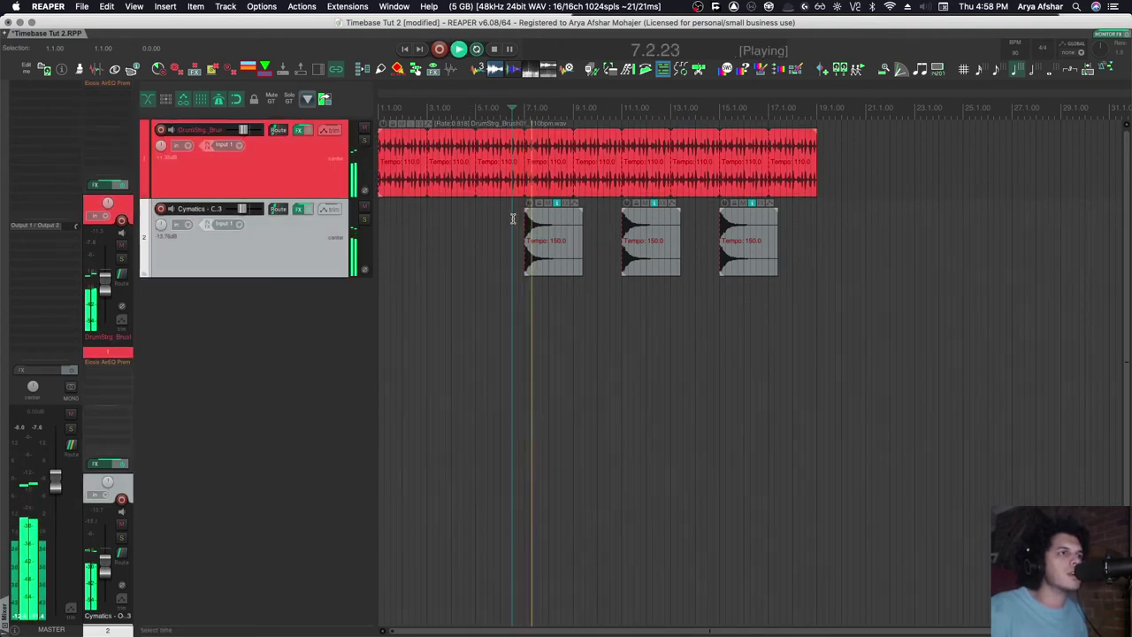
{"action": "scroll", "coordinate": [512, 218], "scroll_direction": "up", "scroll_amount": 2}
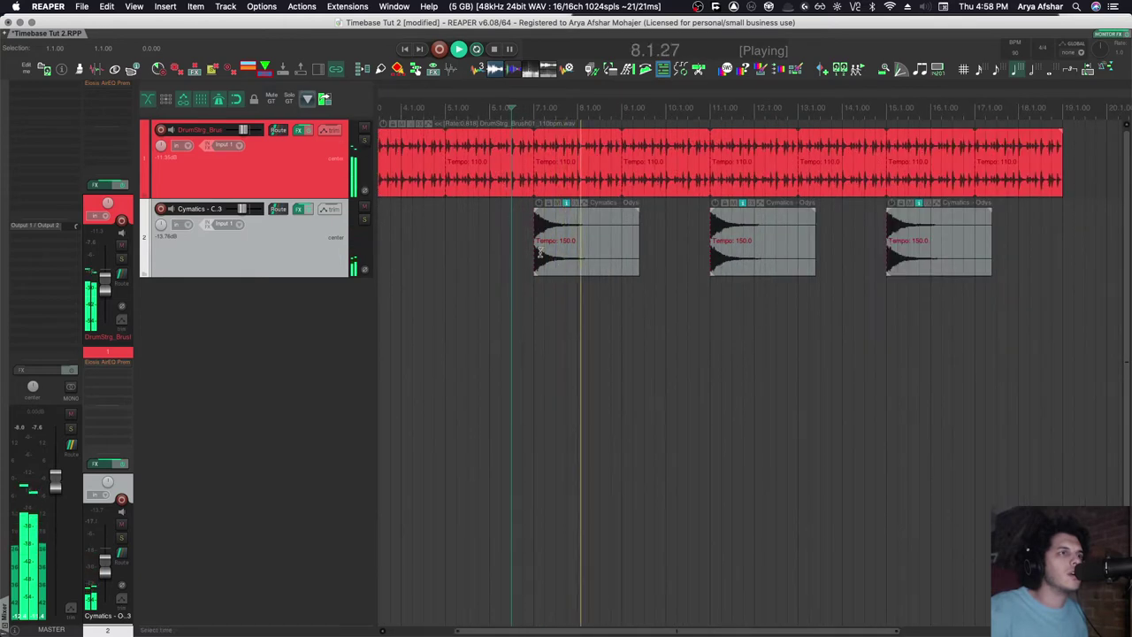
{"action": "key", "text": "space"}
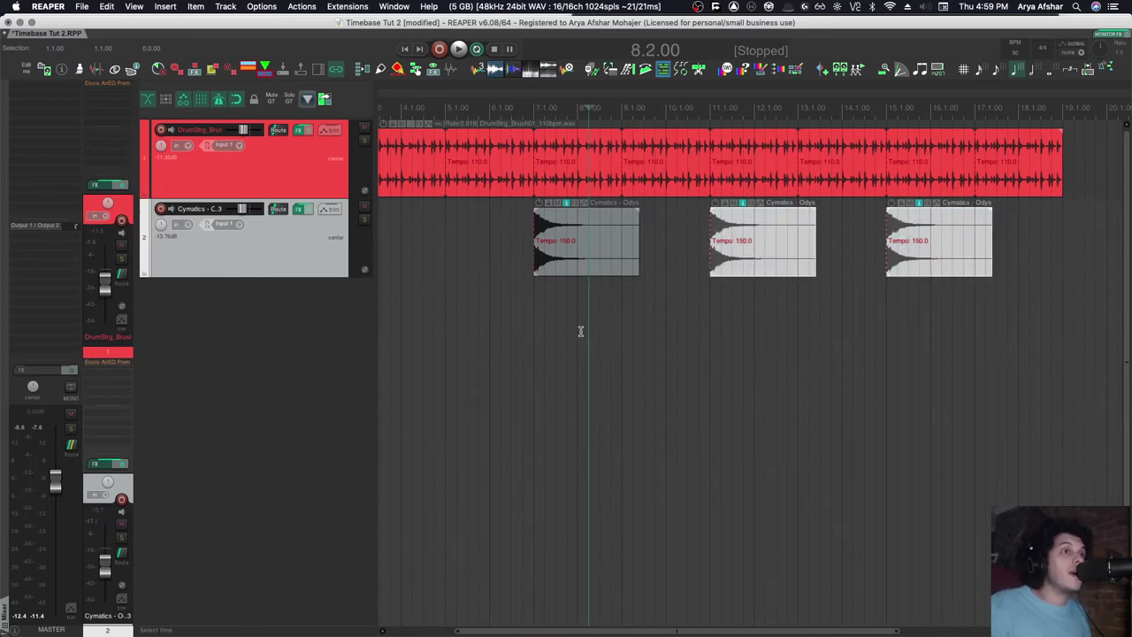
Set the project tempo to 110 BPM.
{"action": "left_click", "coordinate": [459, 299]}
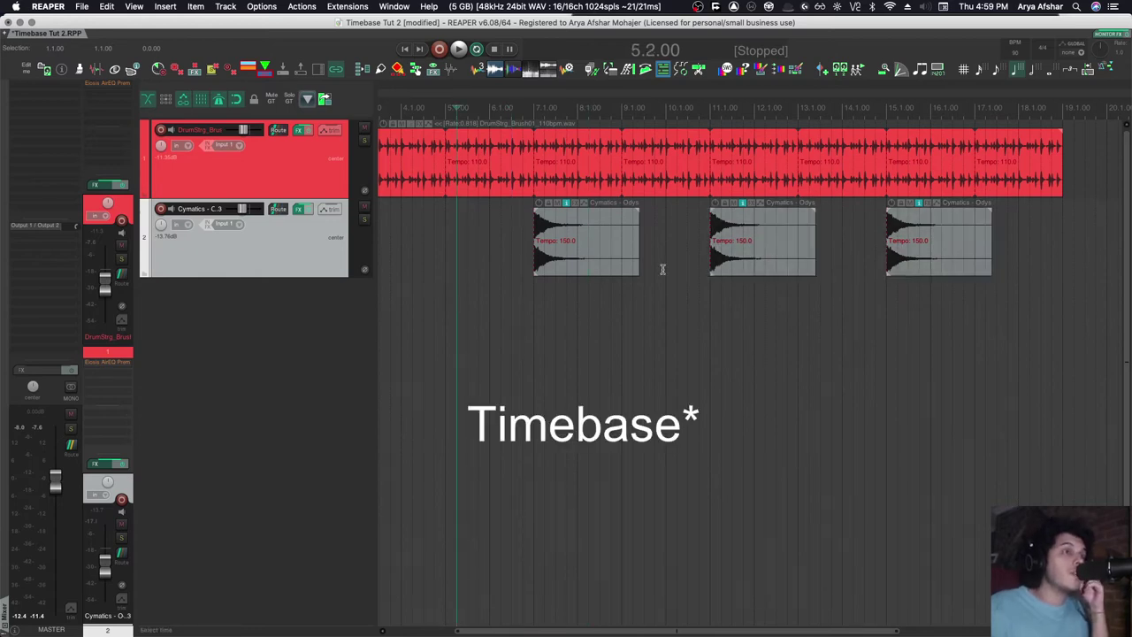
{"action": "left_click", "coordinate": [506, 226]}
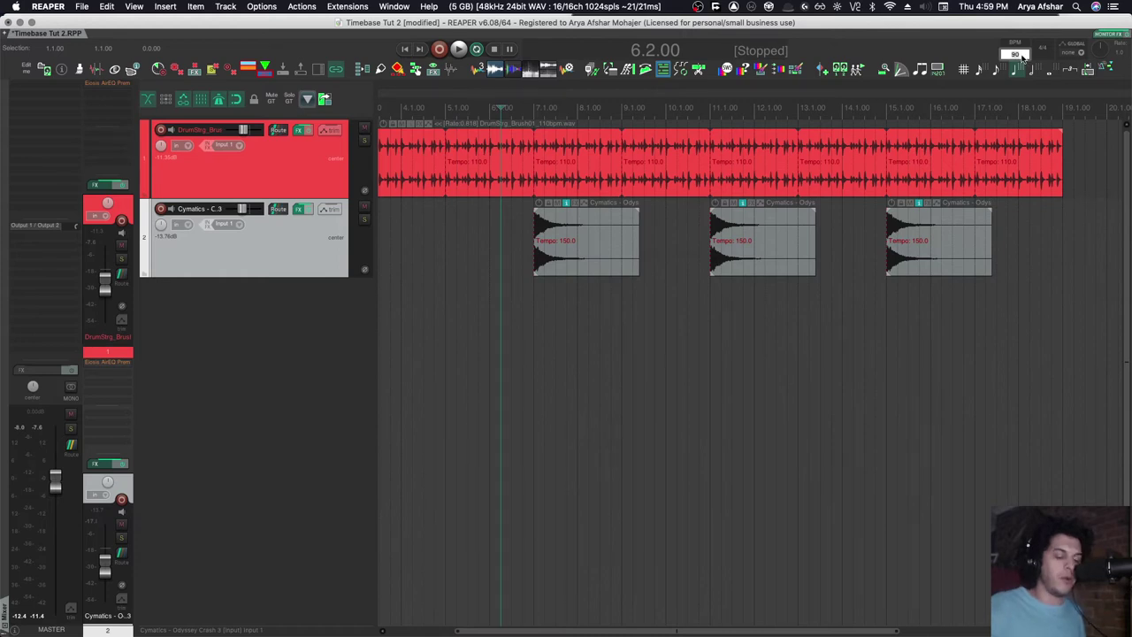
{"action": "key", "text": "Return"}
Turn off Preserve pitch when changing rate for the first crash item and play it back.
{"action": "double_click", "coordinate": [473, 236]}
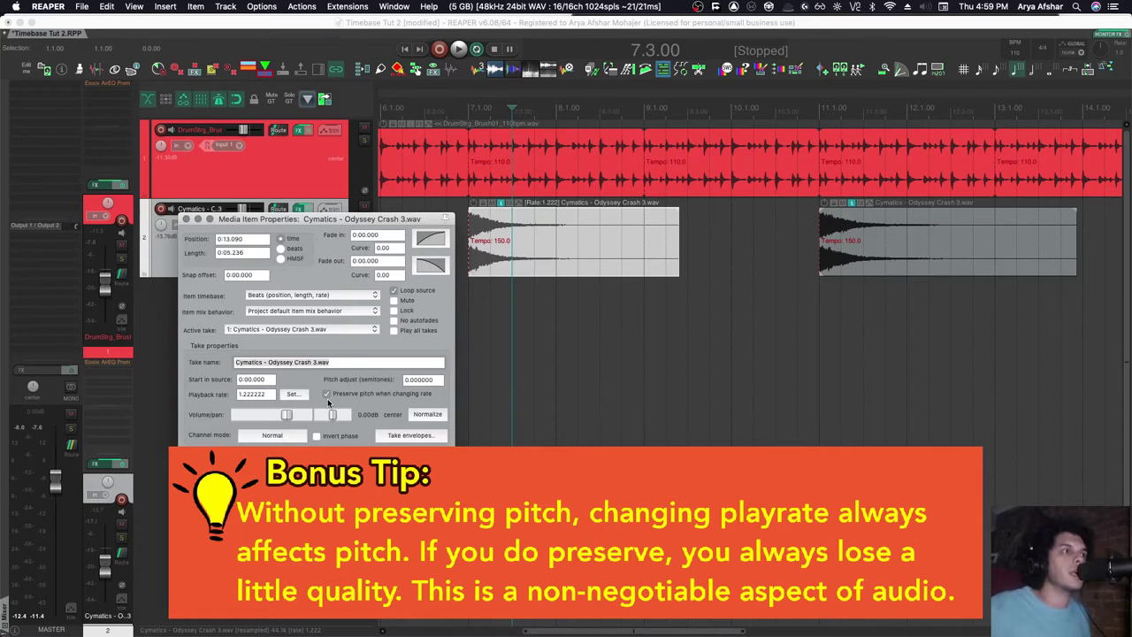
{"action": "left_click", "coordinate": [426, 511]}
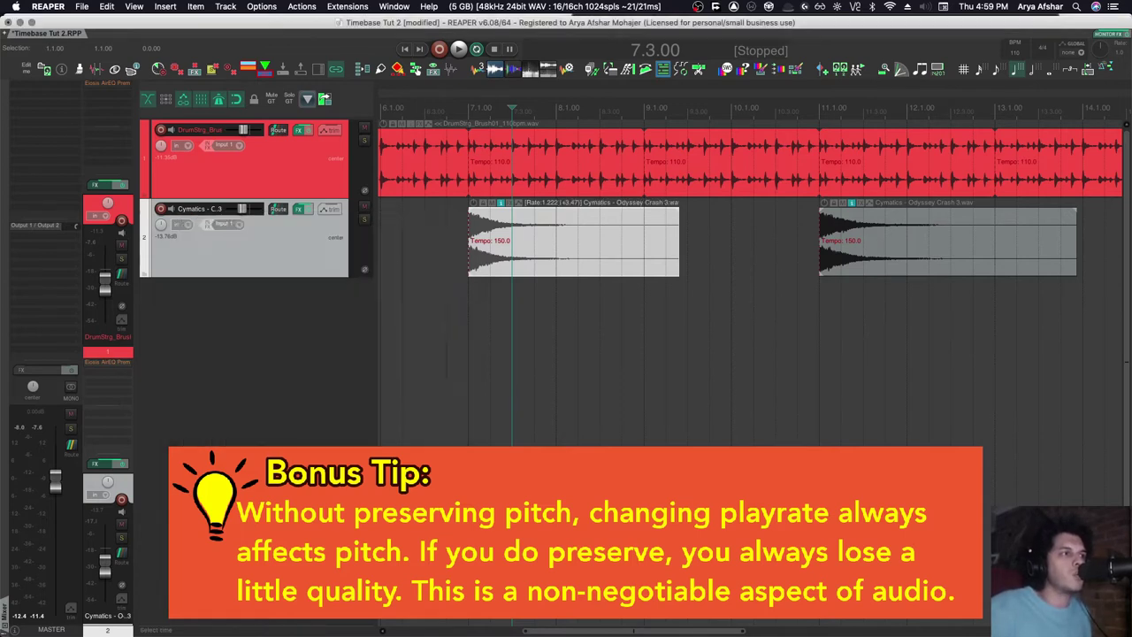
{"action": "left_click", "coordinate": [436, 241]}
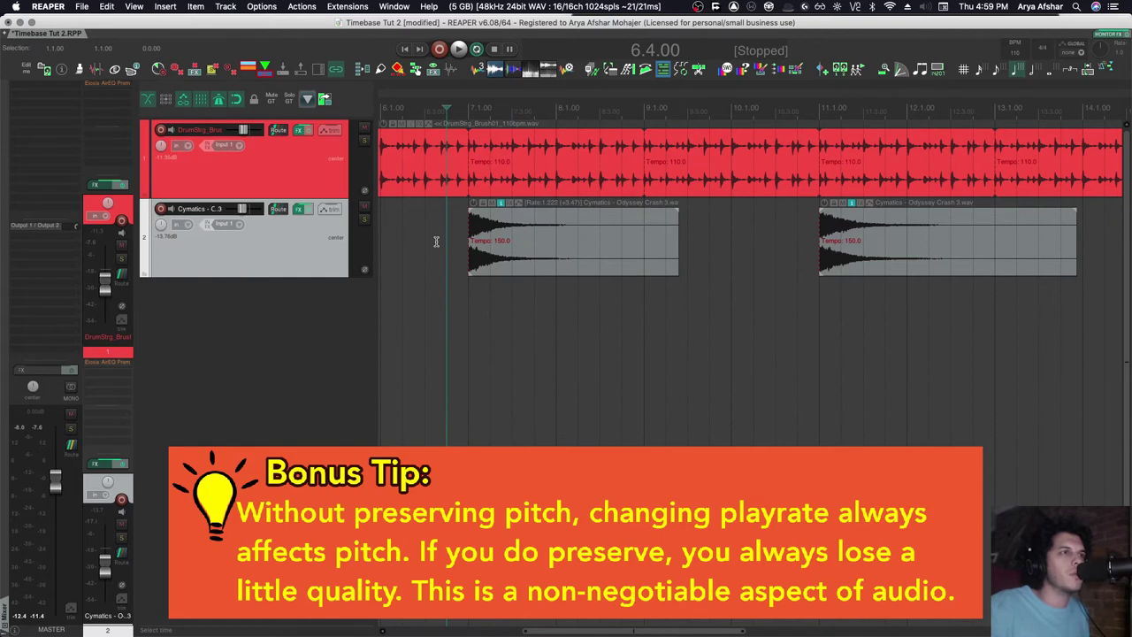
{"action": "key", "text": "space"}
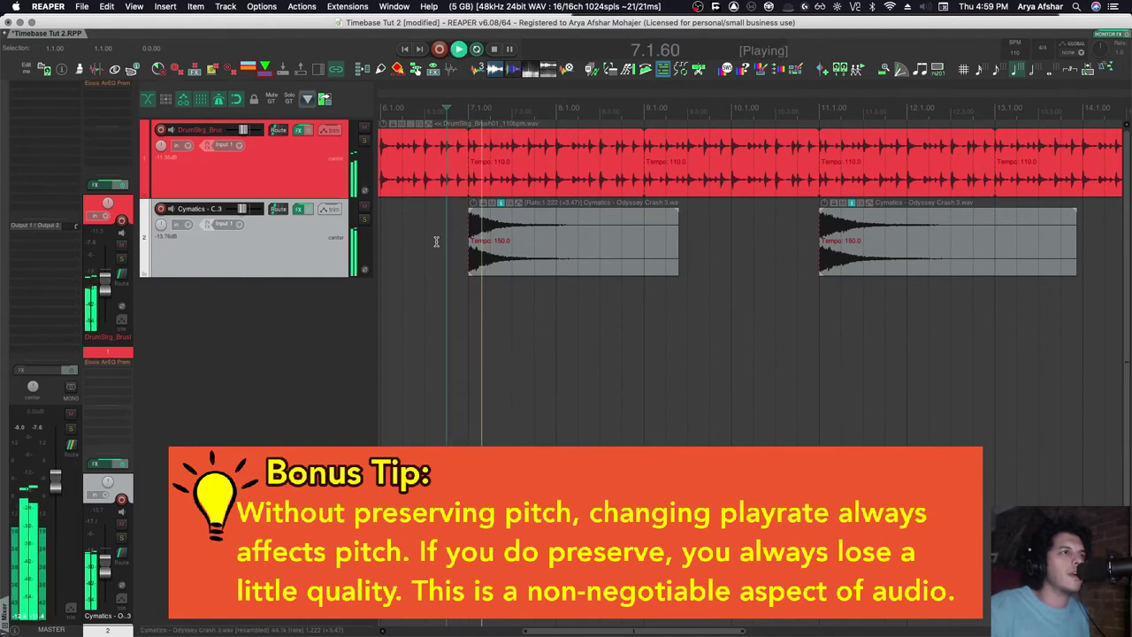
{"action": "key", "text": "space"}
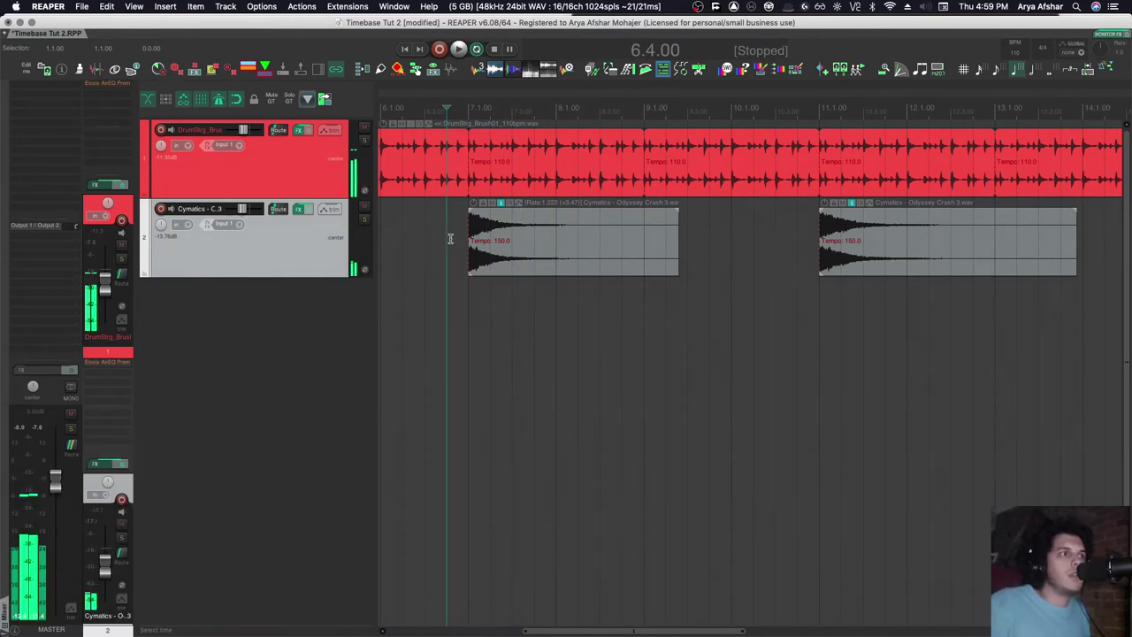
Reset the first crash item's playback rate to 1 in its properties and listen to it.
{"action": "double_click", "coordinate": [481, 254]}
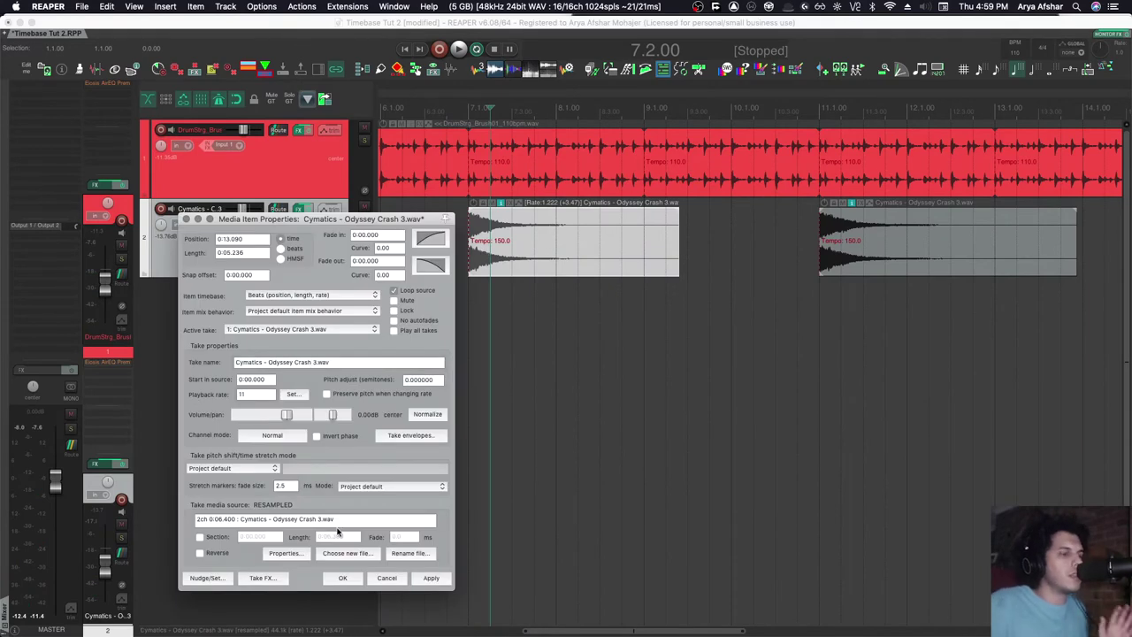
{"action": "left_click", "coordinate": [433, 583]}
{"action": "left_click", "coordinate": [387, 579]}
{"action": "scroll", "coordinate": [478, 301], "scroll_direction": "left", "scroll_amount": 5}
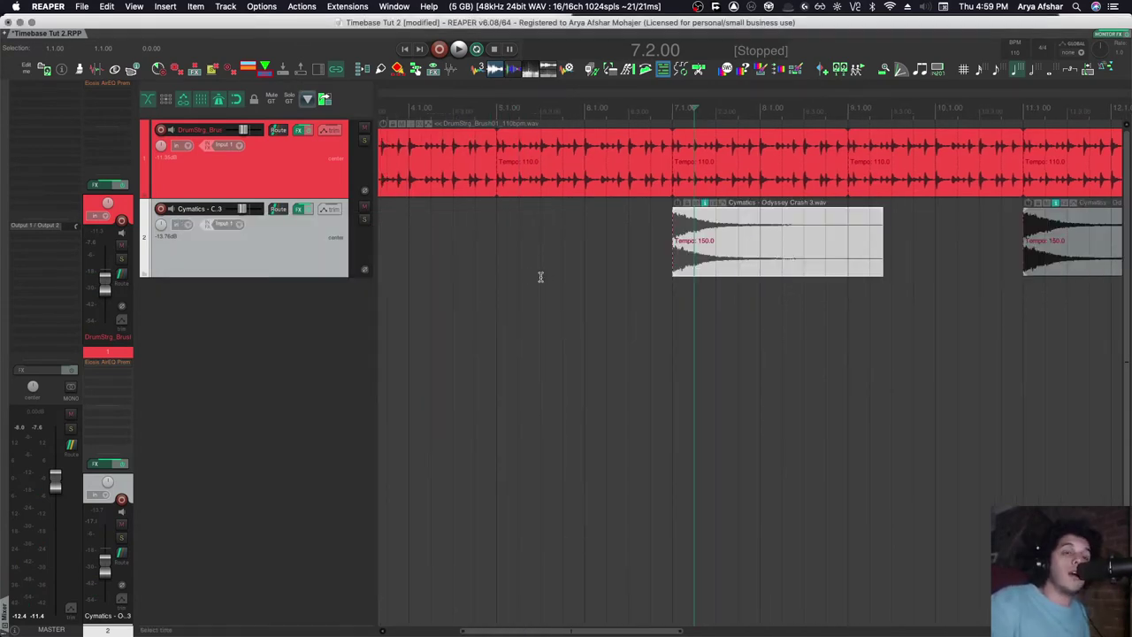
{"action": "scroll", "coordinate": [563, 298], "scroll_direction": "down", "scroll_amount": 5}
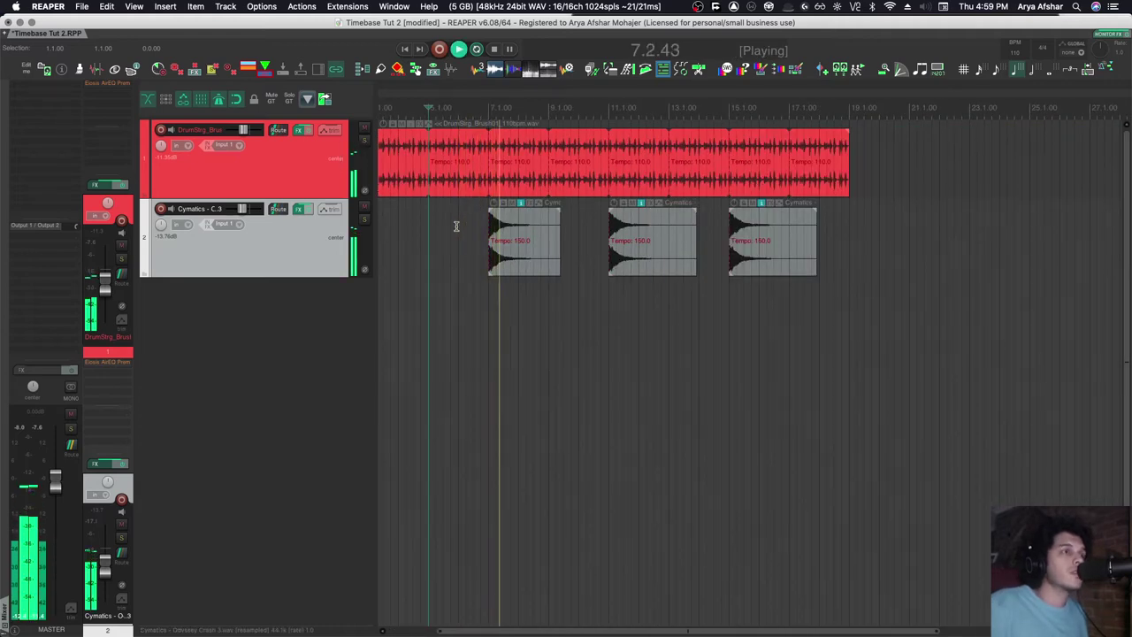
{"action": "key", "text": "space"}
Check the item timebase setting in the first crash item's properties and close them.
{"action": "left_click", "coordinate": [518, 253]}
{"action": "double_click", "coordinate": [518, 253]}
{"action": "left_click", "coordinate": [309, 294]}
{"action": "left_click", "coordinate": [310, 309]}
{"action": "left_click", "coordinate": [186, 218]}
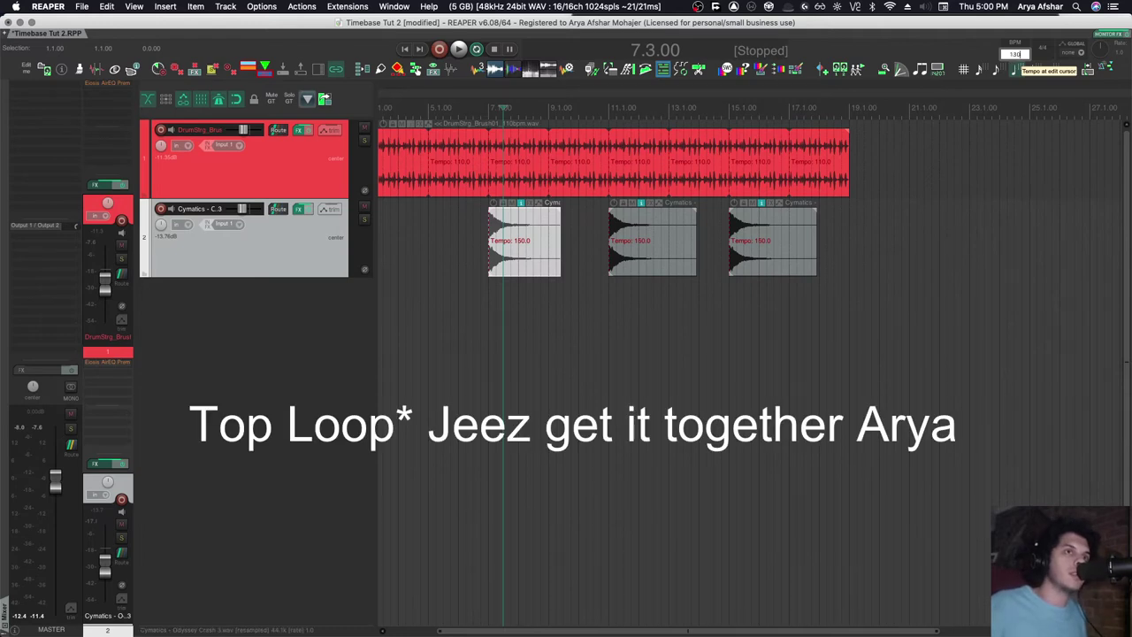
Raise the project tempo first to 130 BPM and finally to 200 BPM, comparing how the crash items respond.
{"action": "key", "text": "Return"}
{"action": "scroll", "coordinate": [386, 278], "scroll_direction": "up", "scroll_amount": 5}
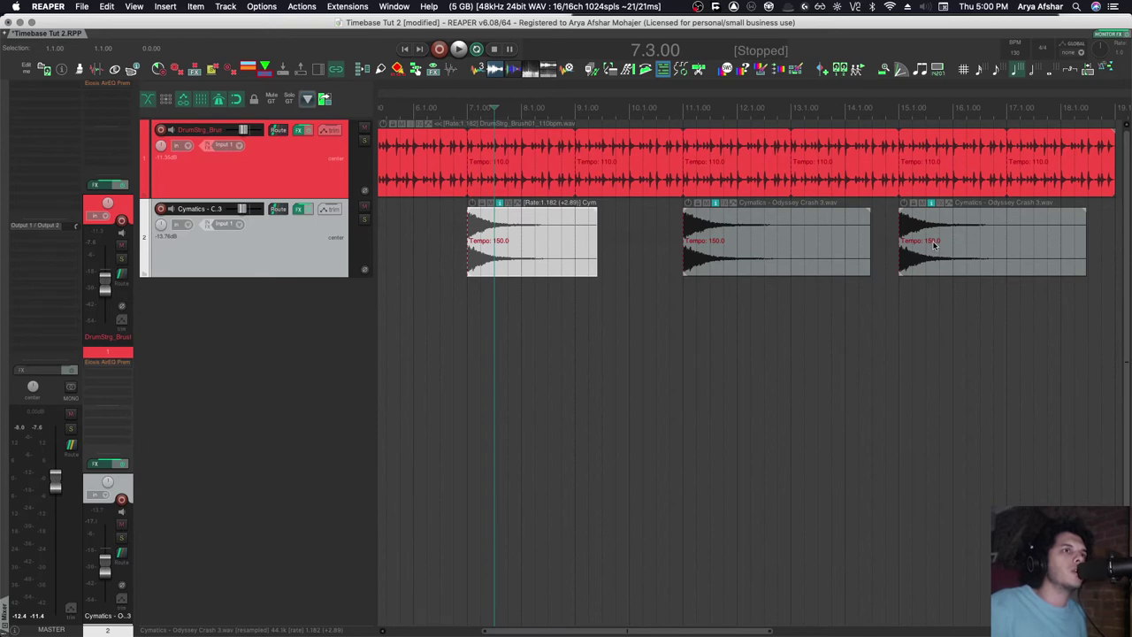
{"action": "left_click", "coordinate": [1018, 55]}
{"action": "type", "text": "200"}
{"action": "key", "text": "Return"}
{"action": "scroll", "coordinate": [655, 248], "scroll_direction": "up", "scroll_amount": 1}
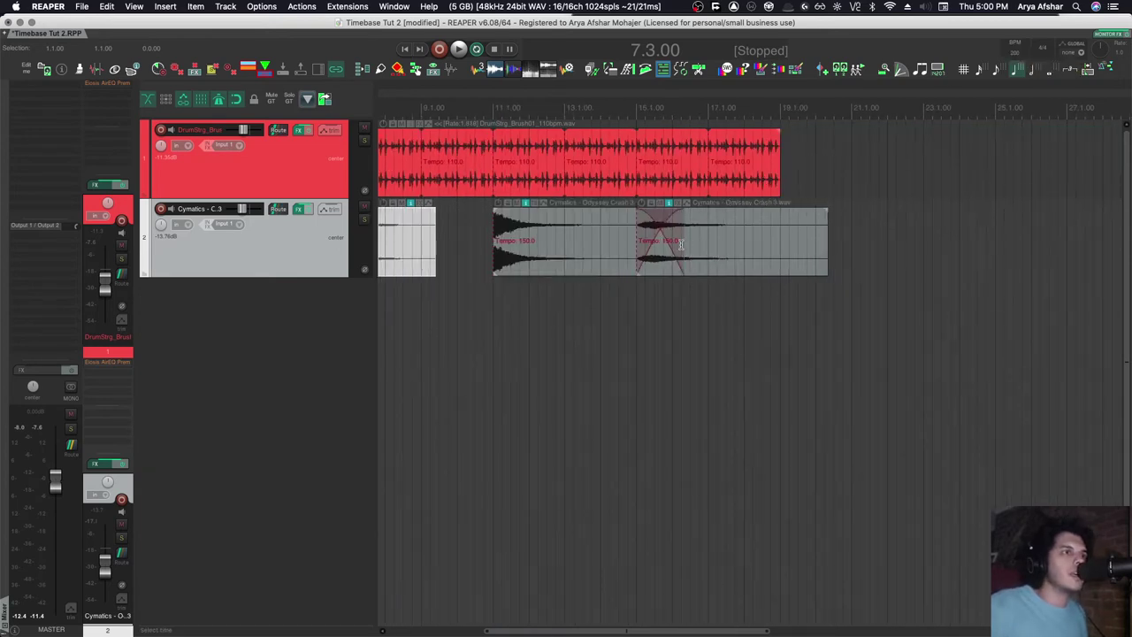
Shorten the second and third crash items so they end at about bars 14.2 and 18.2, removing their overlap.
{"action": "left_click", "coordinate": [664, 291]}
{"action": "scroll", "coordinate": [617, 288], "scroll_direction": "up", "scroll_amount": 1}
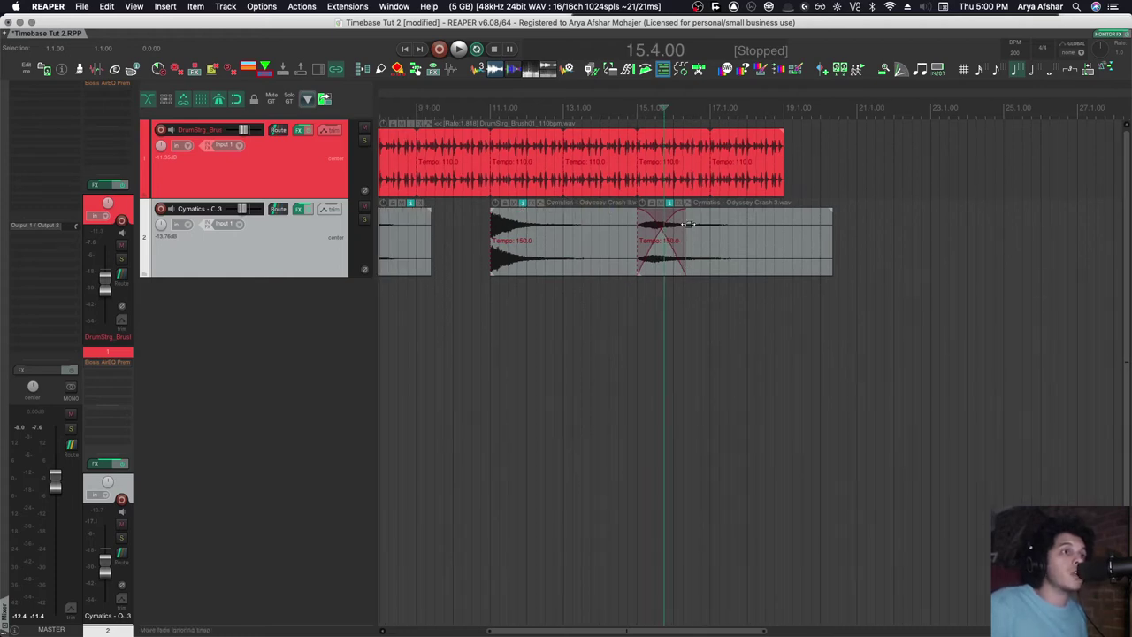
{"action": "left_click_drag", "start_coordinate": [684, 231], "coordinate": [609, 233]}
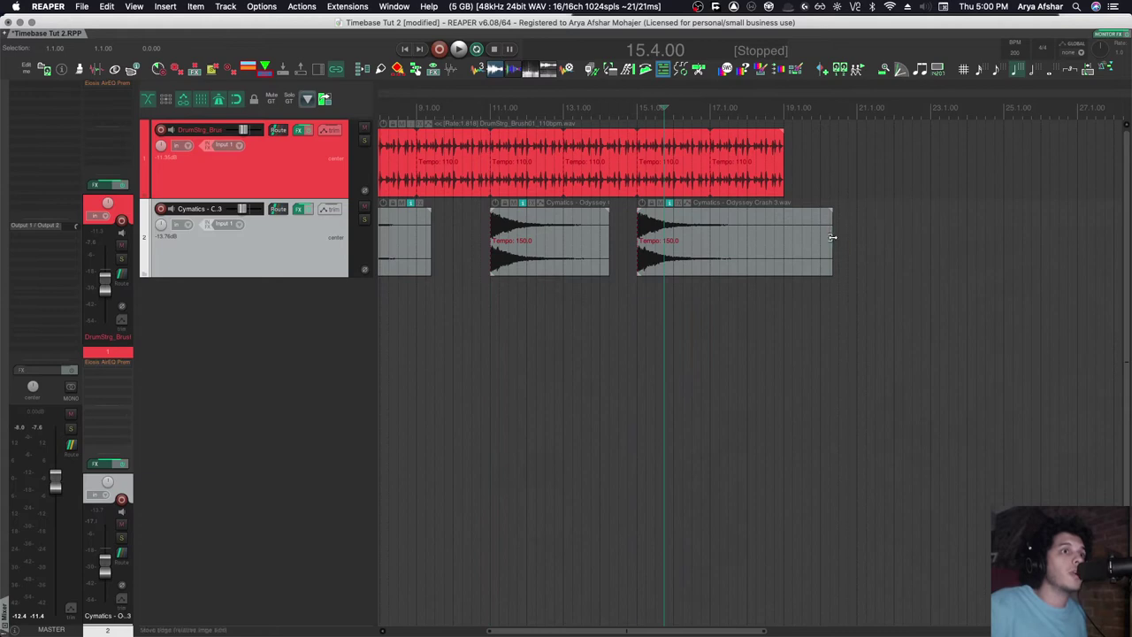
{"action": "left_click_drag", "start_coordinate": [832, 237], "coordinate": [756, 237]}
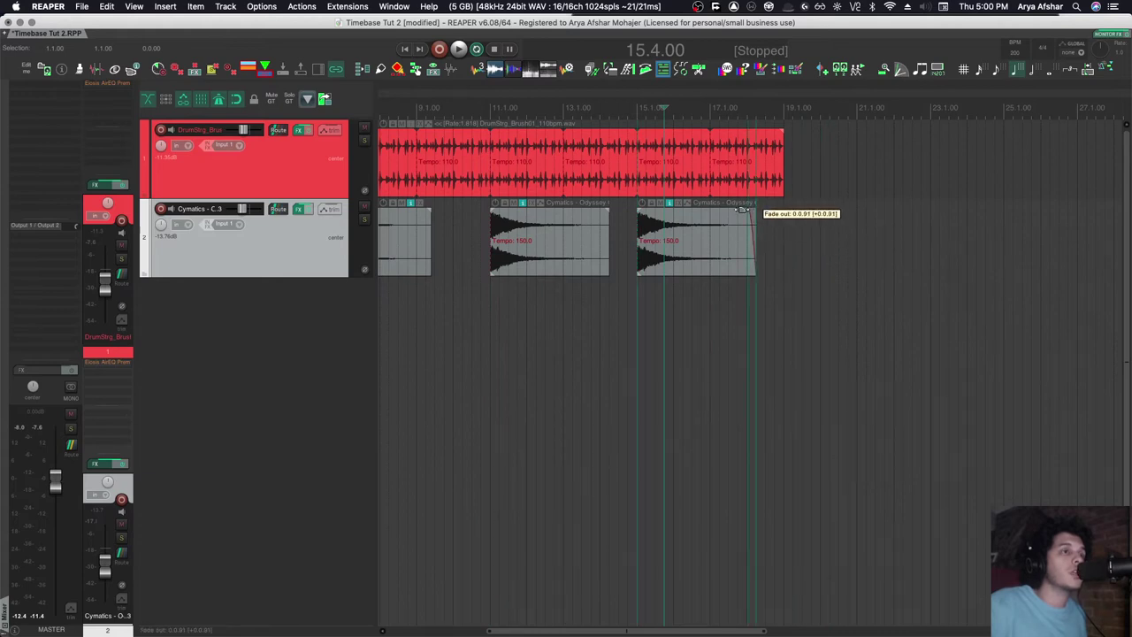
Lower the project tempo to 90 BPM and compare the first crash item's response with the second and third.
{"action": "scroll", "coordinate": [578, 308], "scroll_direction": "left", "scroll_amount": 5}
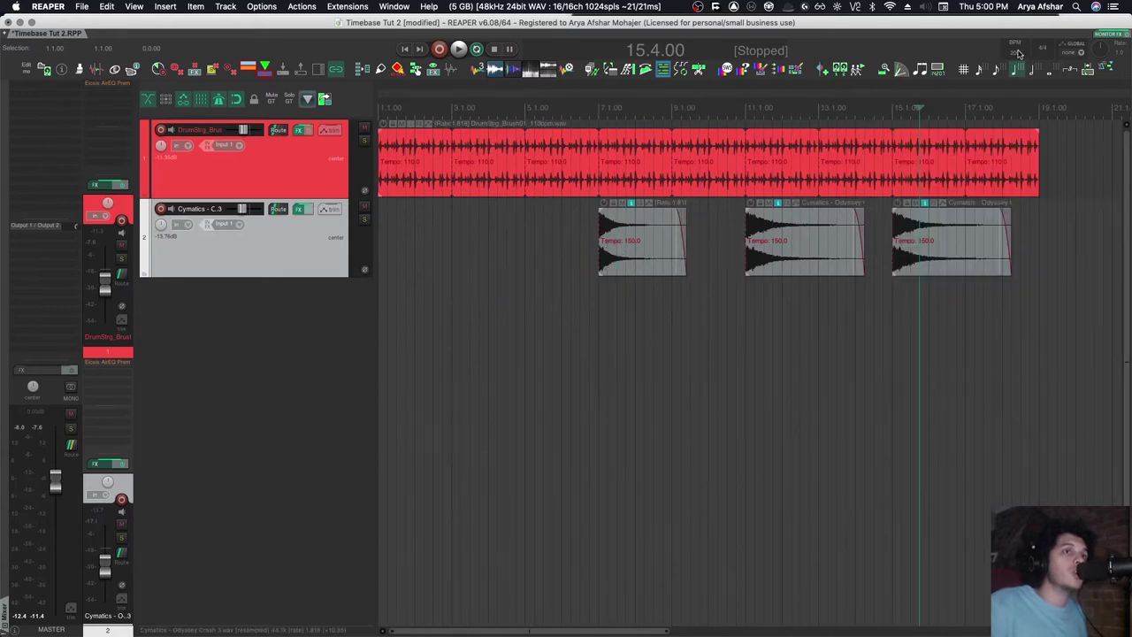
{"action": "key", "text": "Return"}
{"action": "scroll", "coordinate": [404, 263], "scroll_direction": "down", "scroll_amount": 5}
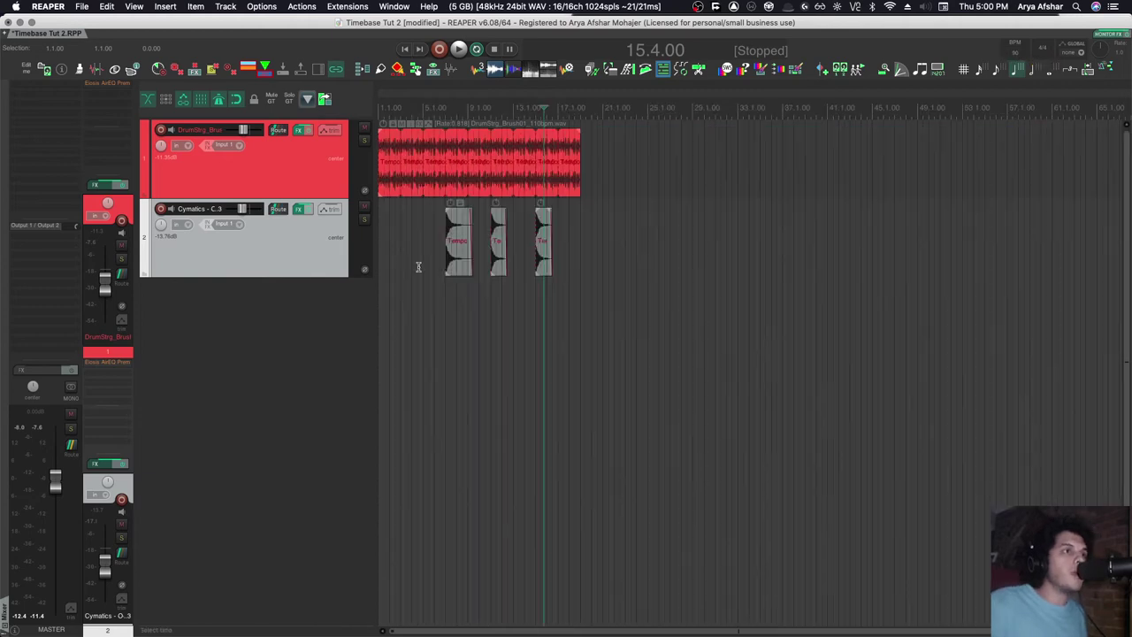
{"action": "scroll", "coordinate": [448, 237], "scroll_direction": "up", "scroll_amount": 7}
{"action": "scroll", "coordinate": [452, 234], "scroll_direction": "left", "scroll_amount": 1}
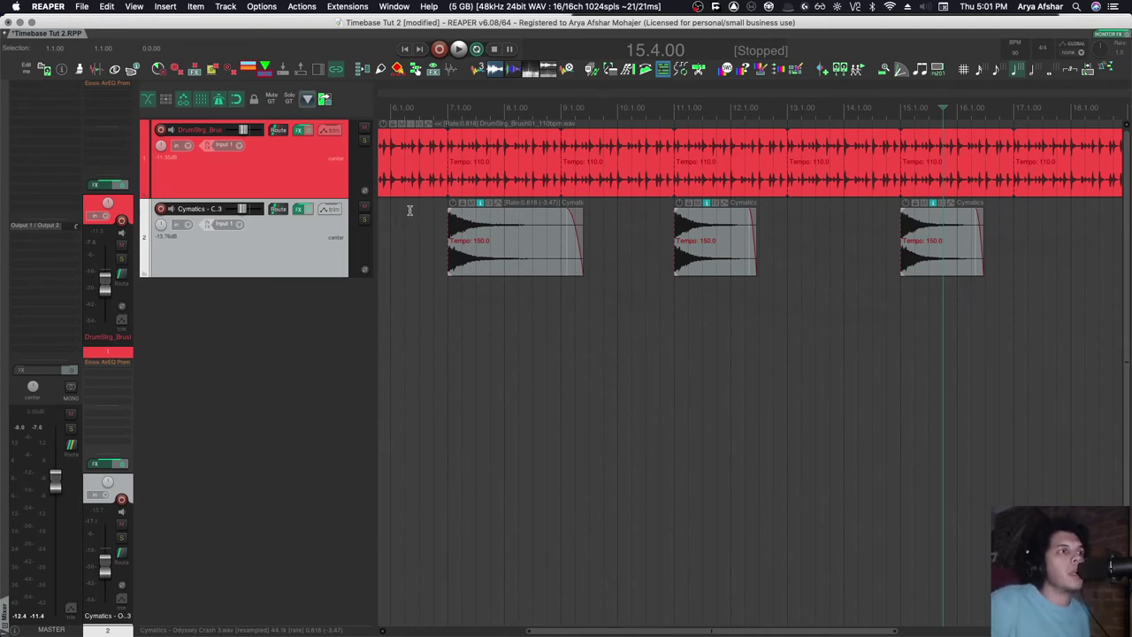
Set the first crash item's timebase to Beats (position only) in its properties and apply the change.
{"action": "double_click", "coordinate": [509, 268]}
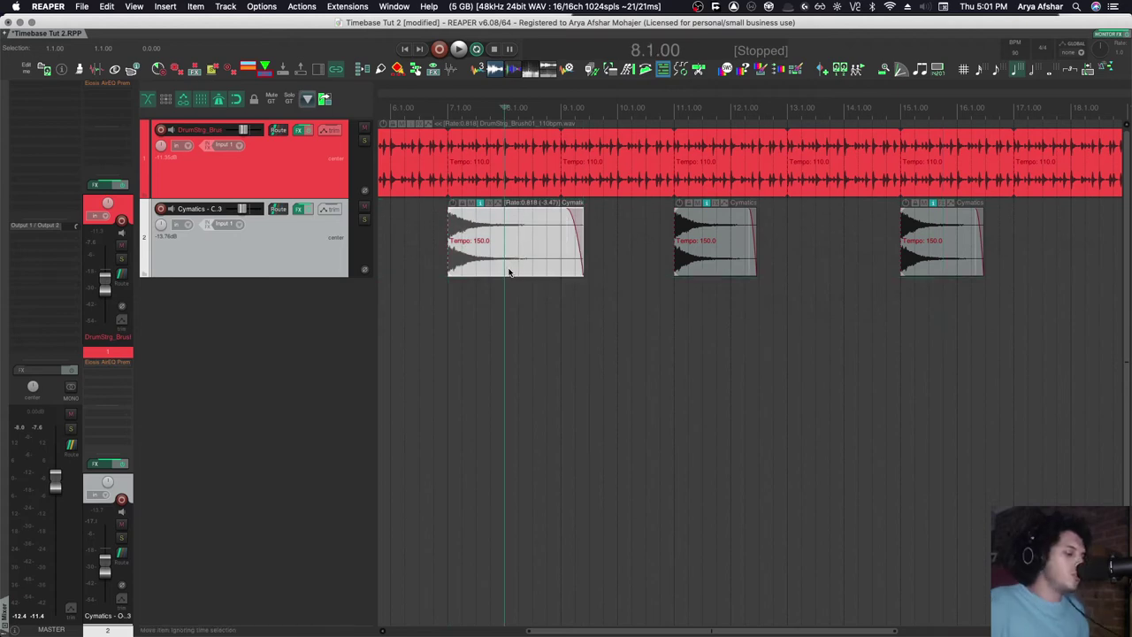
{"action": "left_click", "coordinate": [325, 296]}
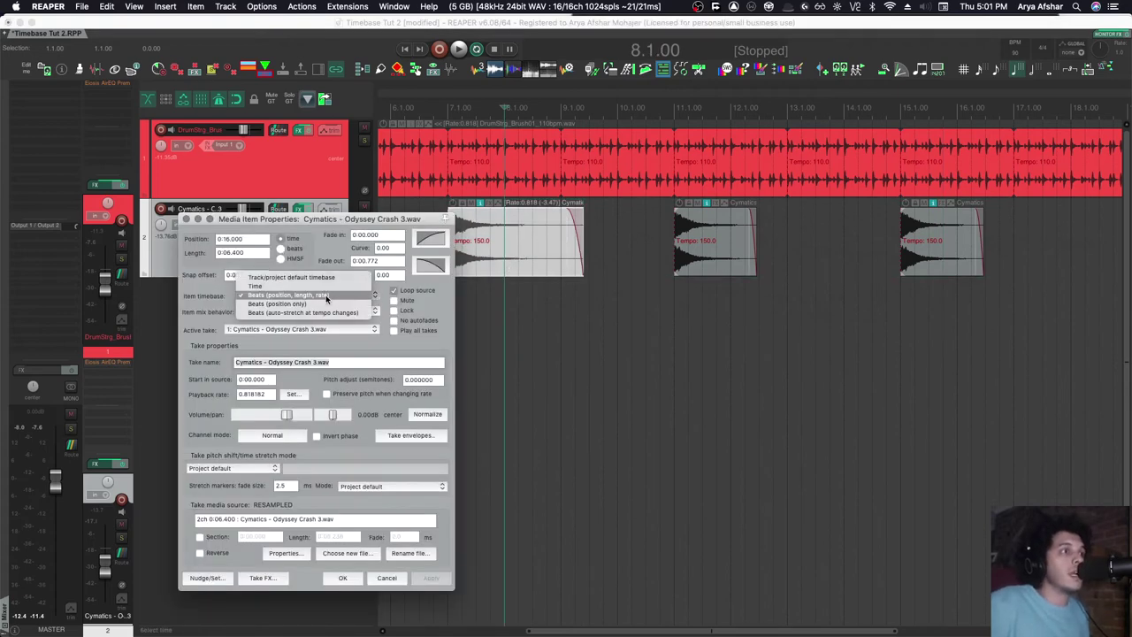
{"action": "left_click", "coordinate": [324, 303]}
{"action": "left_click", "coordinate": [431, 580]}
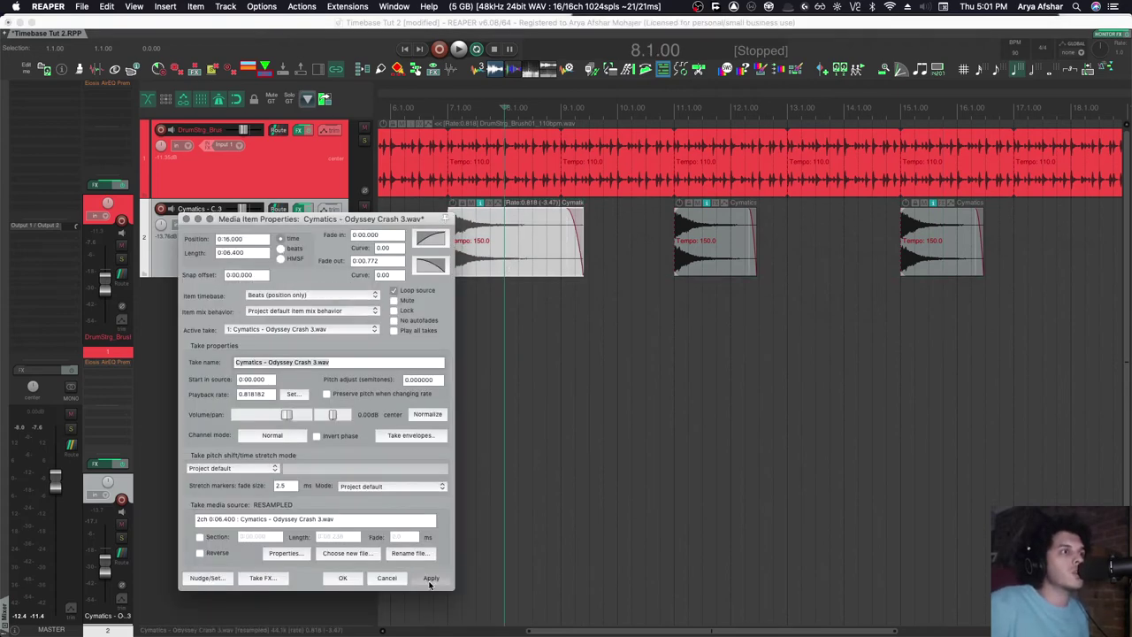
{"action": "left_click", "coordinate": [376, 579]}
Check the item timebase setting in the drum loop's properties and close them.
{"action": "left_click", "coordinate": [475, 181]}
{"action": "double_click", "coordinate": [474, 182]}
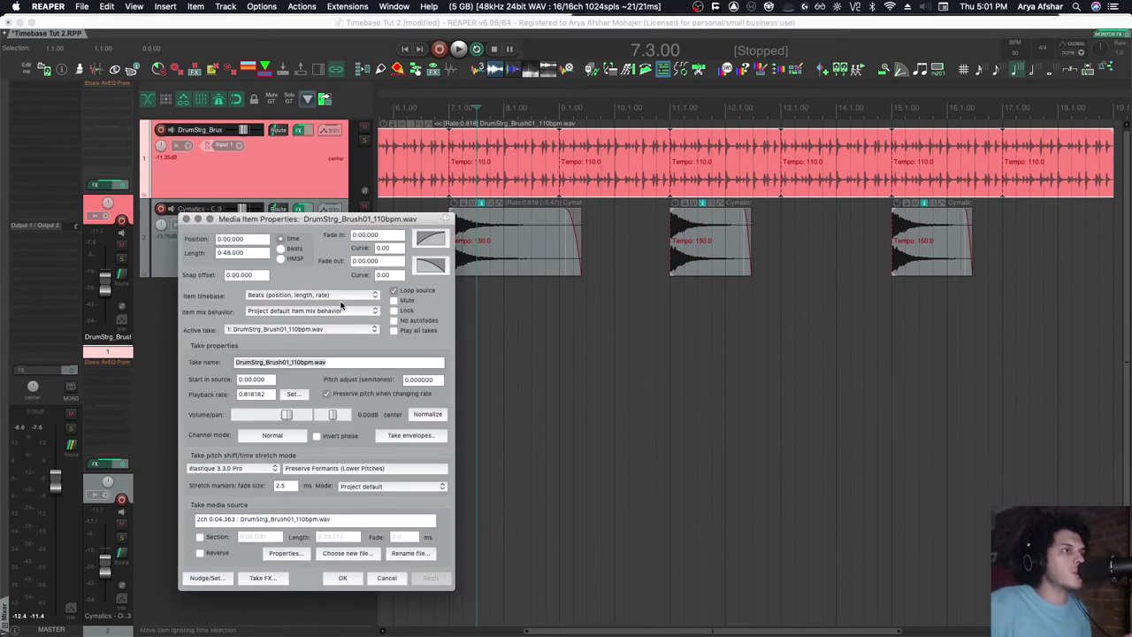
{"action": "left_click", "coordinate": [339, 297]}
{"action": "left_click", "coordinate": [633, 367]}
{"action": "left_click", "coordinate": [188, 220]}
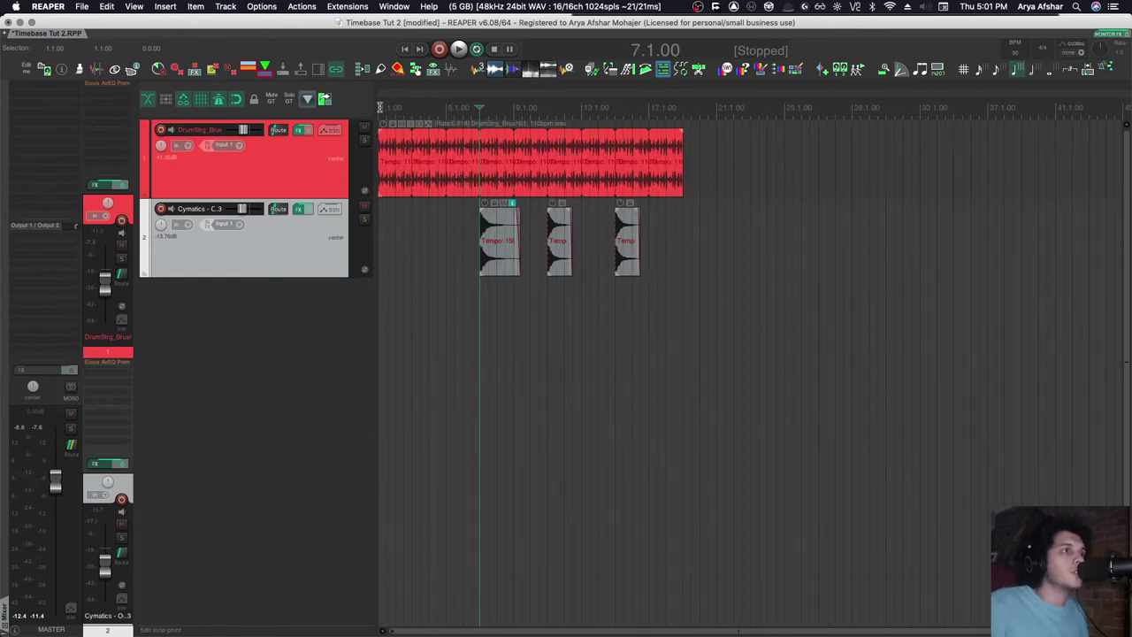
Add tempo markers of 90 BPM at bar 1 and 110 BPM at bar 5, with gradual transition enabled for the bar 5 marker.
{"action": "left_click", "coordinate": [380, 107]}
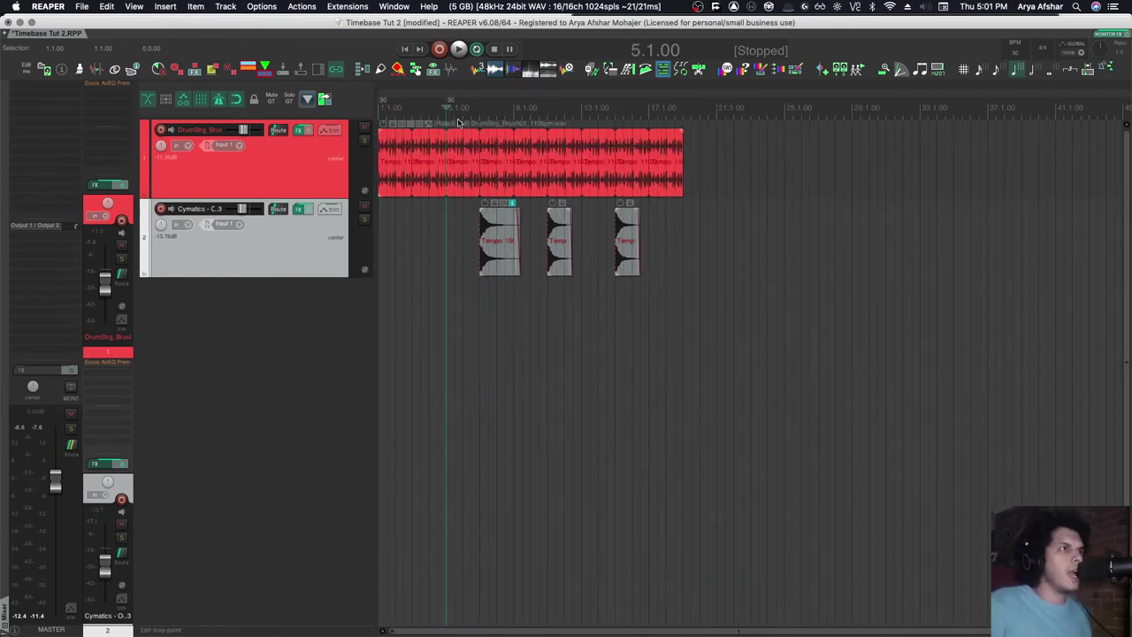
{"action": "left_click", "coordinate": [448, 106]}
{"action": "key", "text": "shift+c"}
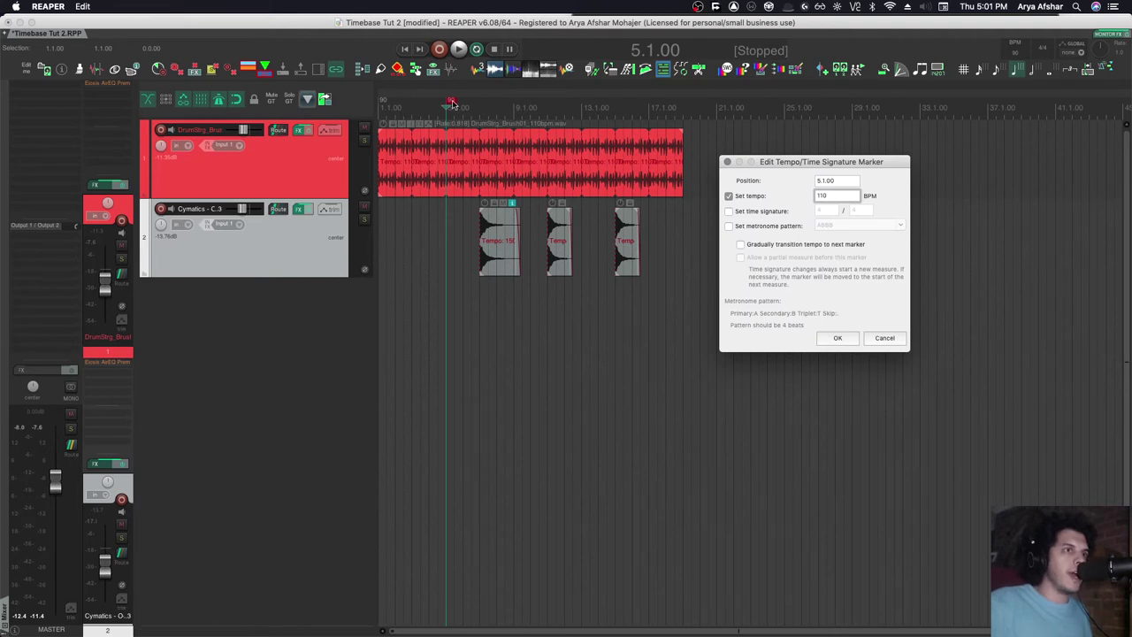
{"action": "left_click", "coordinate": [740, 244]}
{"action": "left_click", "coordinate": [838, 338]}
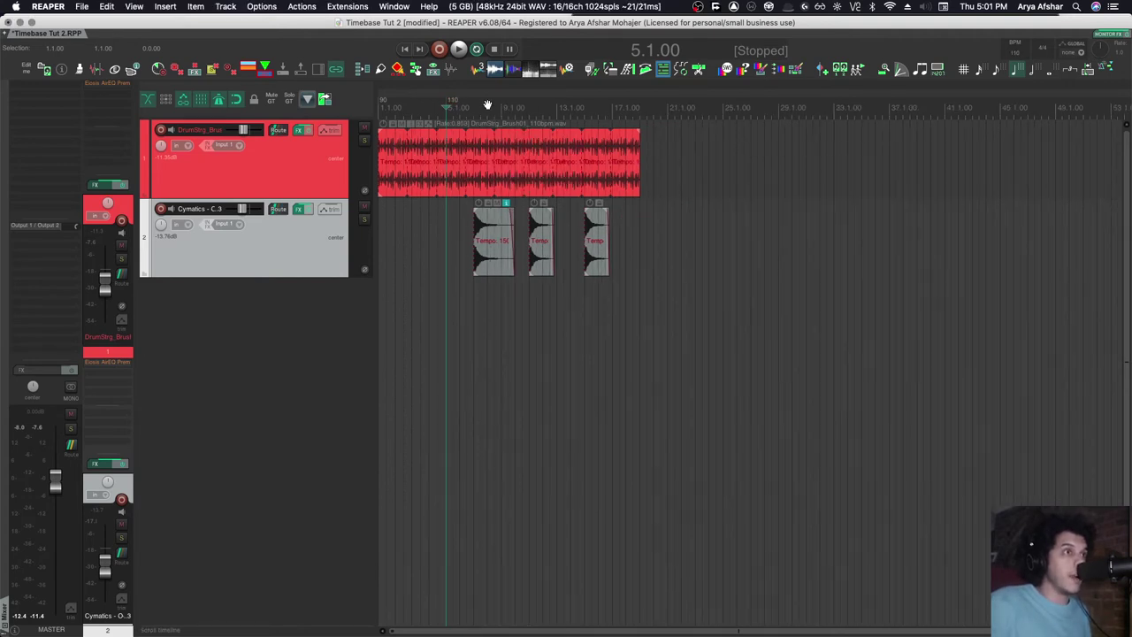
Add a 120 BPM tempo marker at bar 9 with gradual tempo transition enabled.
{"action": "left_click", "coordinate": [501, 109]}
{"action": "key", "text": "shift+c"}
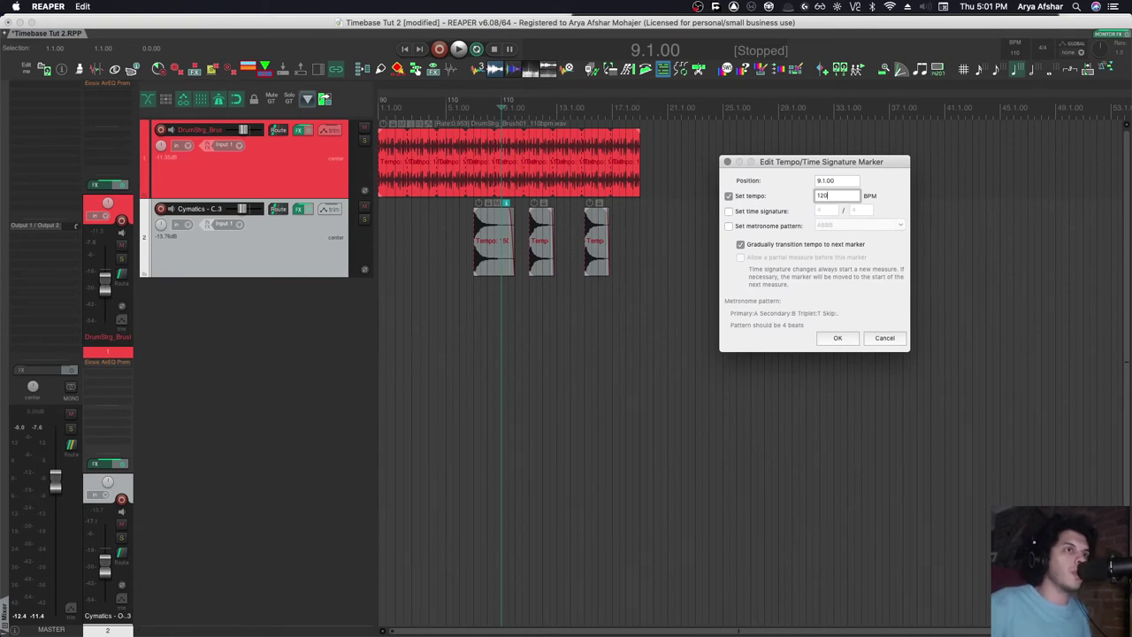
{"action": "key", "text": "Return"}
{"action": "scroll", "coordinate": [481, 209], "scroll_direction": "up", "scroll_amount": 5}
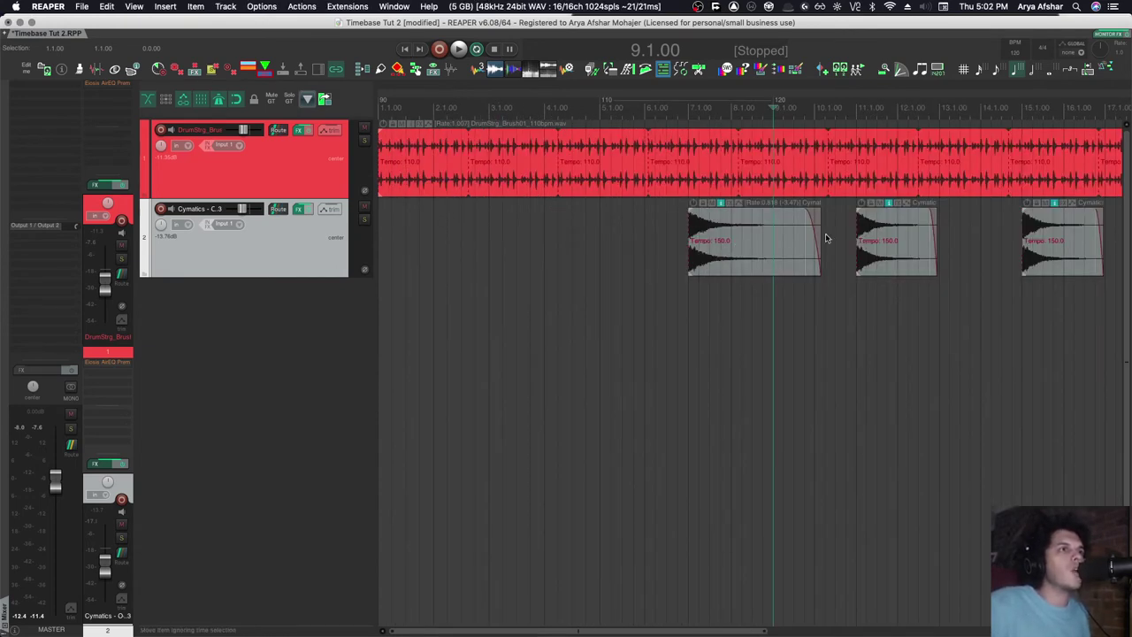
{"action": "left_click", "coordinate": [992, 265]}
{"action": "scroll", "coordinate": [991, 265], "scroll_direction": "right", "scroll_amount": 3}
{"action": "scroll", "coordinate": [641, 559], "scroll_direction": "left", "scroll_amount": 3}
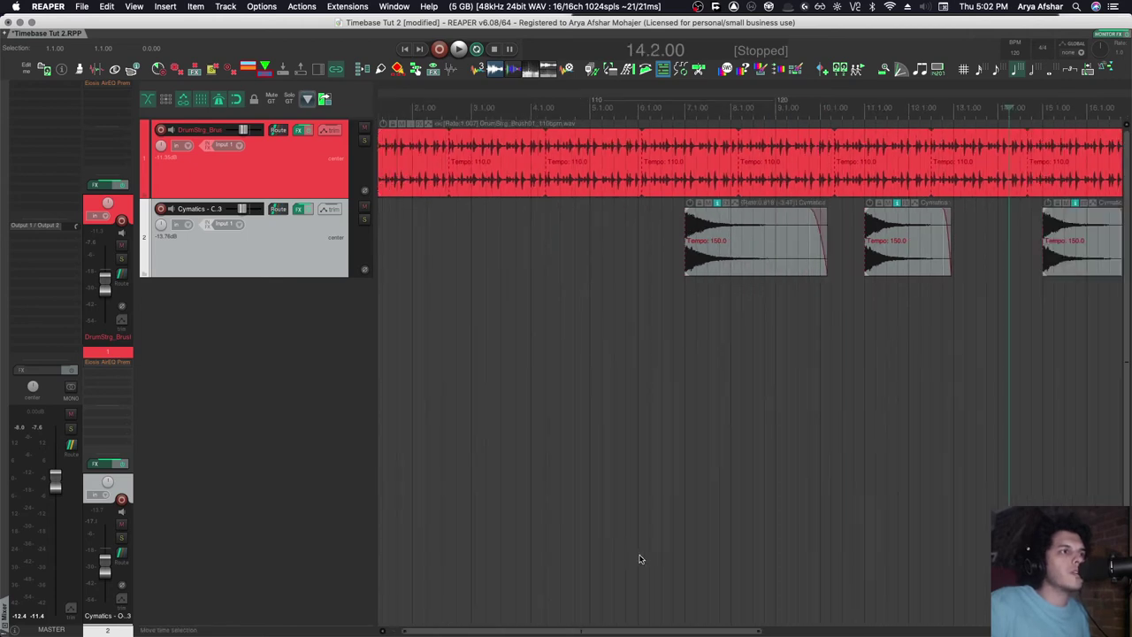
Set the drum loop's item timebase to Beats (auto-stretch at tempo changes) and apply it.
{"action": "scroll", "coordinate": [641, 559], "scroll_direction": "down", "scroll_amount": 3}
{"action": "scroll", "coordinate": [563, 151], "scroll_direction": "down", "scroll_amount": 4}
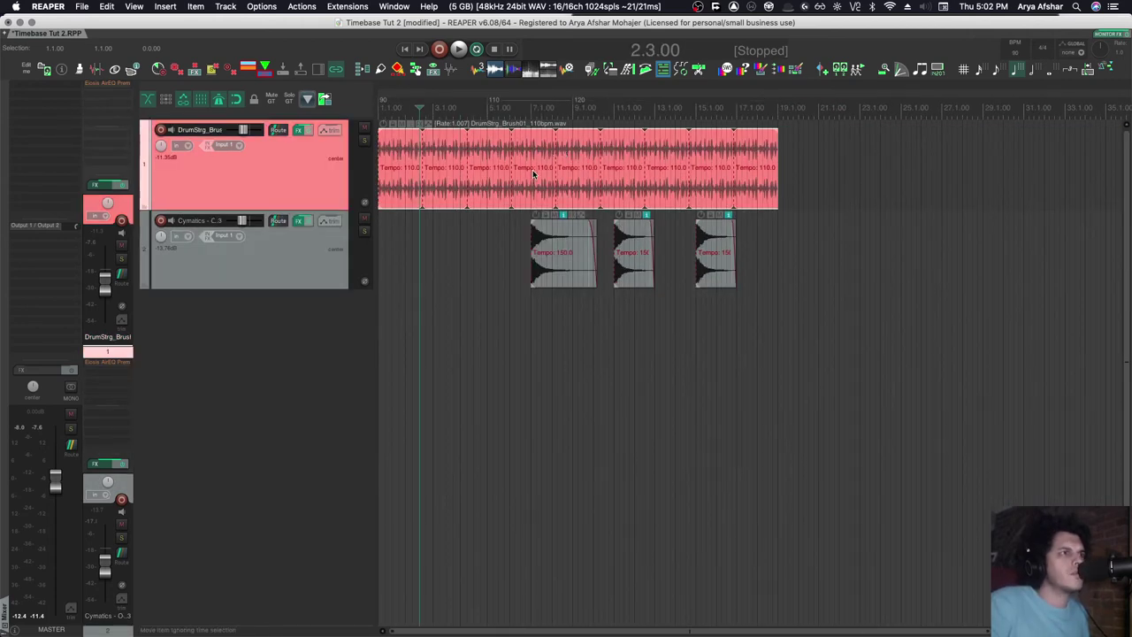
{"action": "left_click", "coordinate": [426, 175]}
{"action": "double_click", "coordinate": [427, 174]}
{"action": "left_click", "coordinate": [310, 294]}
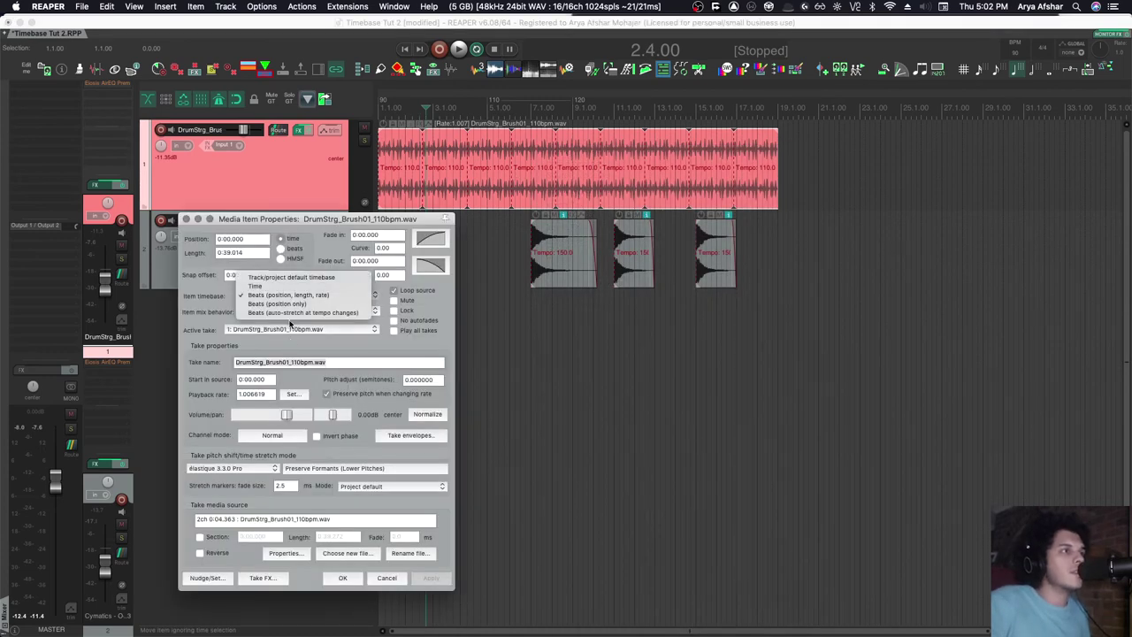
{"action": "left_click", "coordinate": [288, 313]}
{"action": "left_click", "coordinate": [431, 578]}
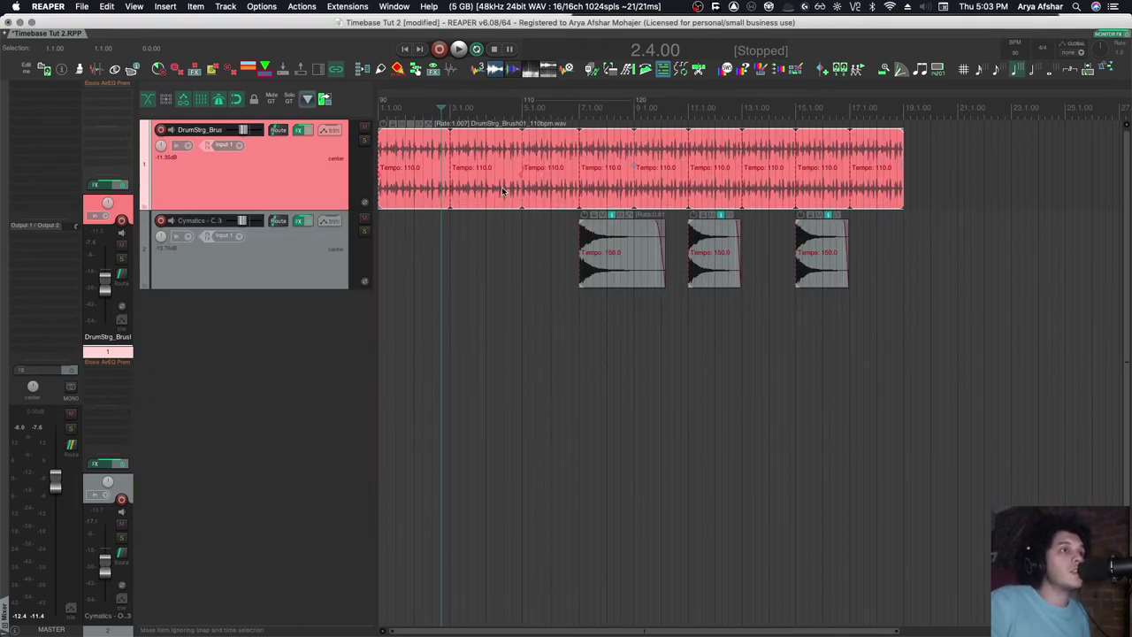
Inspect the drum loop around the tempo markers and play it from bar 2.4 through the tempo changes.
{"action": "scroll", "coordinate": [451, 207], "scroll_direction": "up", "scroll_amount": 3}
{"action": "left_click", "coordinate": [609, 202]}
{"action": "scroll", "coordinate": [595, 234], "scroll_direction": "up", "scroll_amount": 7}
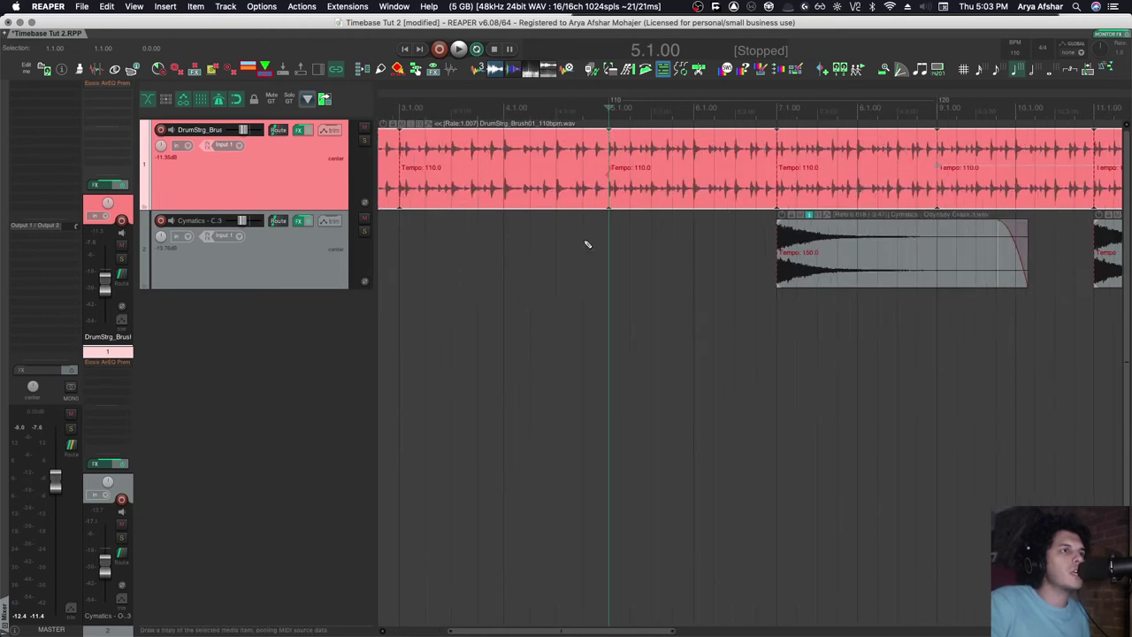
{"action": "scroll", "coordinate": [641, 175], "scroll_direction": "down", "scroll_amount": 5}
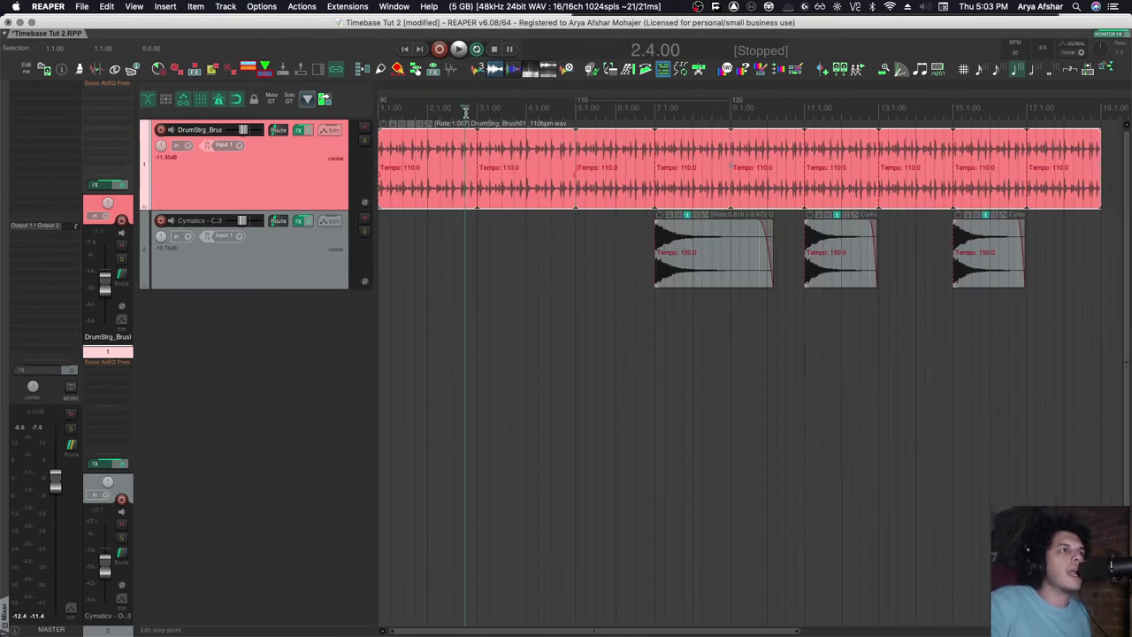
{"action": "key", "text": "space"}
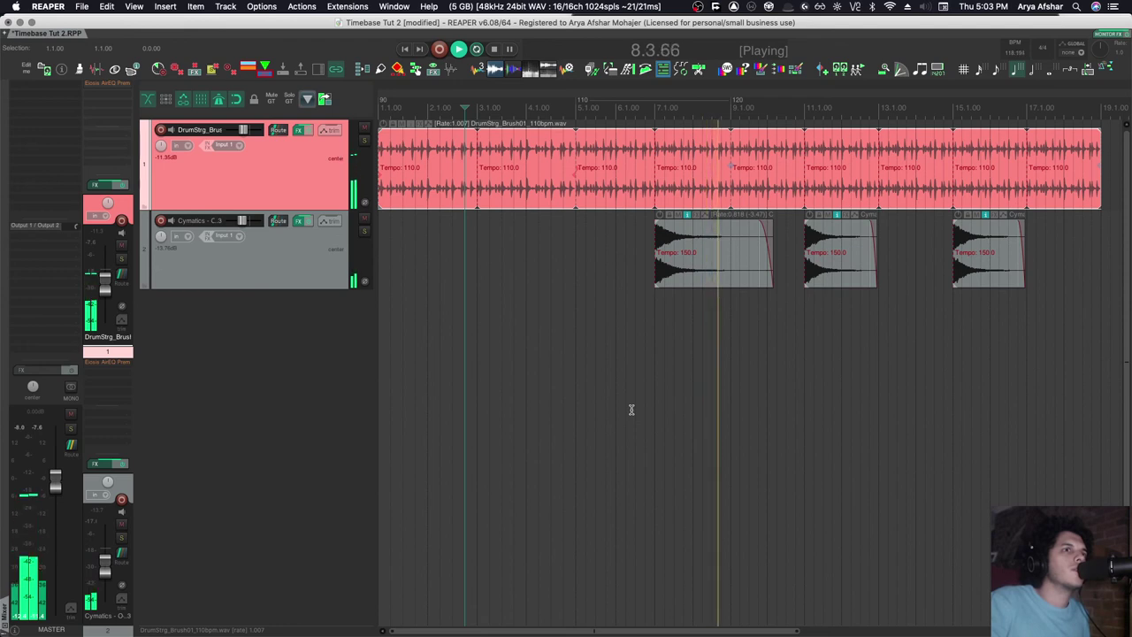
{"action": "key", "text": "space"}
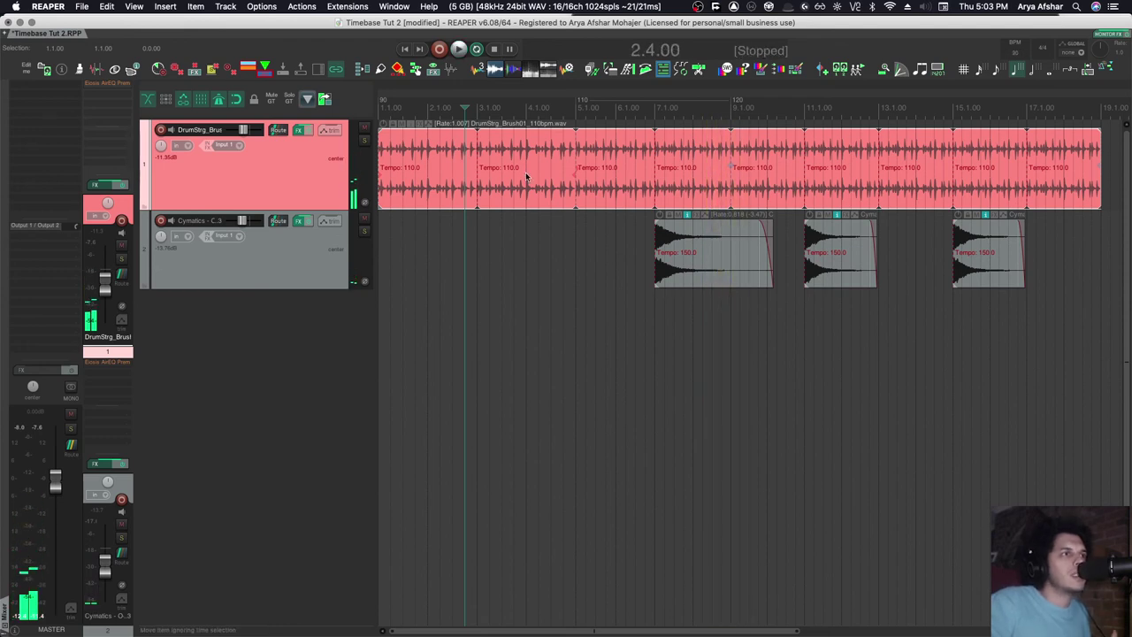
Shorten the drum loop item so it ends at bar 3.1.
{"action": "left_click", "coordinate": [480, 285]}
{"action": "left_click", "coordinate": [428, 168]}
{"action": "left_click_drag", "start_coordinate": [1099, 164], "coordinate": [453, 159]}
{"action": "left_click", "coordinate": [451, 167]}
Set the drum loop's timebase to Beats (position, length, rate) and shorten the item to end at about bar 2.3.
{"action": "double_click", "coordinate": [415, 168]}
{"action": "left_click", "coordinate": [301, 296]}
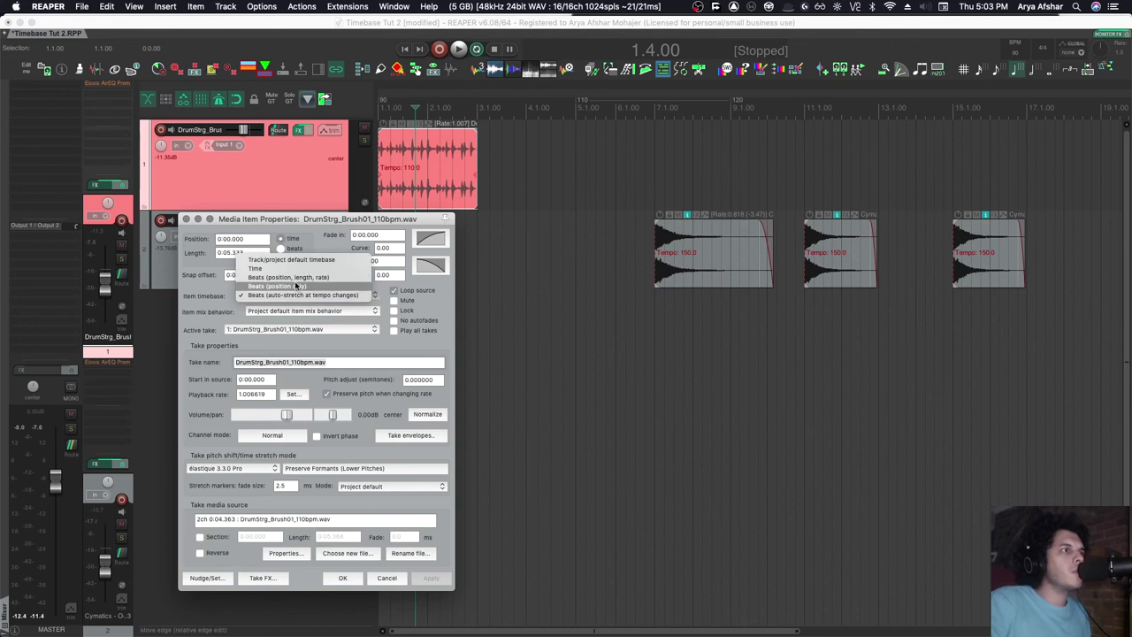
{"action": "left_click", "coordinate": [297, 278]}
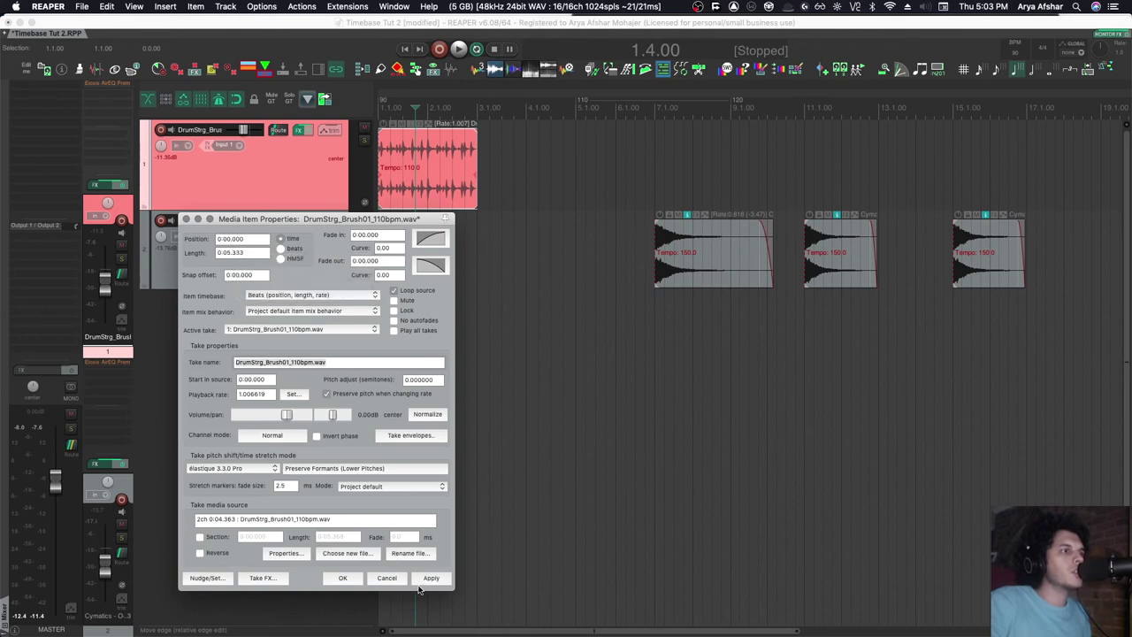
{"action": "left_click", "coordinate": [344, 578]}
{"action": "mouse_move", "coordinate": [475, 200]}
{"action": "left_mouse_down"}
{"action": "mouse_move", "coordinate": [946, 193]}
{"action": "mouse_move", "coordinate": [534, 218]}
{"action": "mouse_move", "coordinate": [454, 199]}
{"action": "left_mouse_up"}
Set the drum loop's timebase to Beats (auto-stretch at tempo changes) and extend the item to about bar 17.4.
{"action": "right_click", "coordinate": [433, 182]}
{"action": "left_click", "coordinate": [482, 164]}
{"action": "left_click", "coordinate": [292, 294]}
{"action": "left_click", "coordinate": [305, 318]}
{"action": "left_click", "coordinate": [343, 579]}
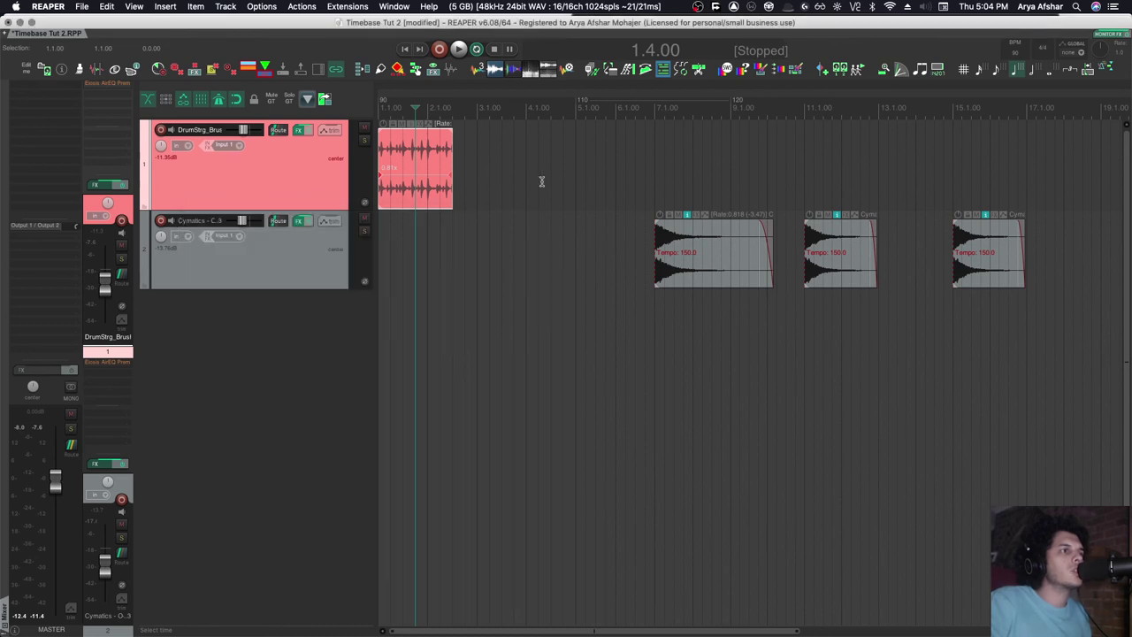
{"action": "left_click_drag", "start_coordinate": [453, 199], "coordinate": [563, 203]}
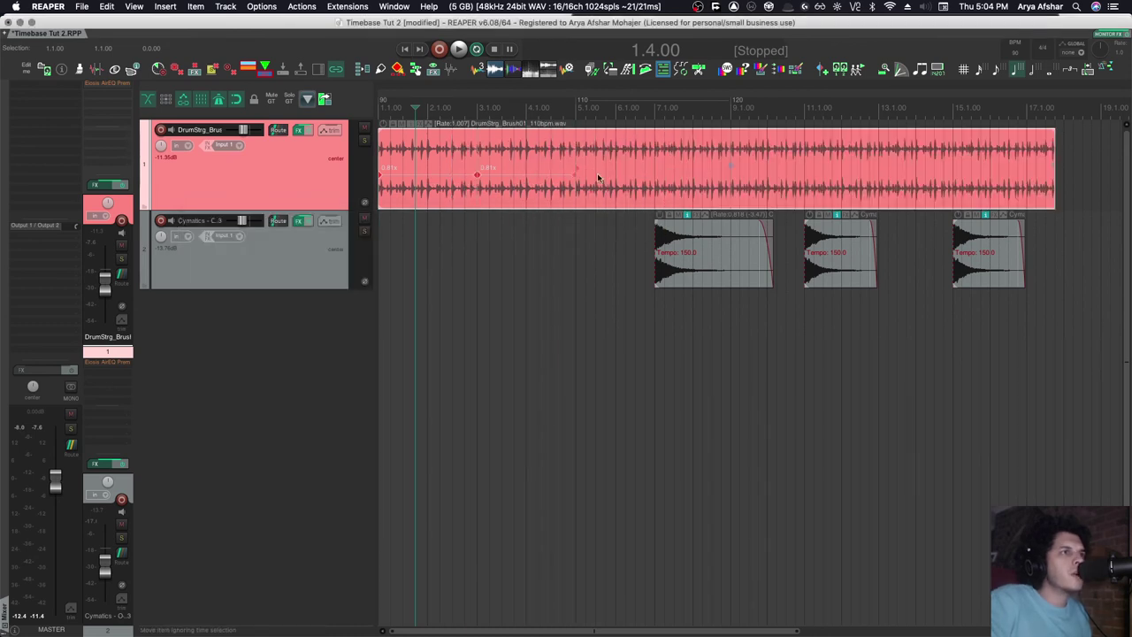